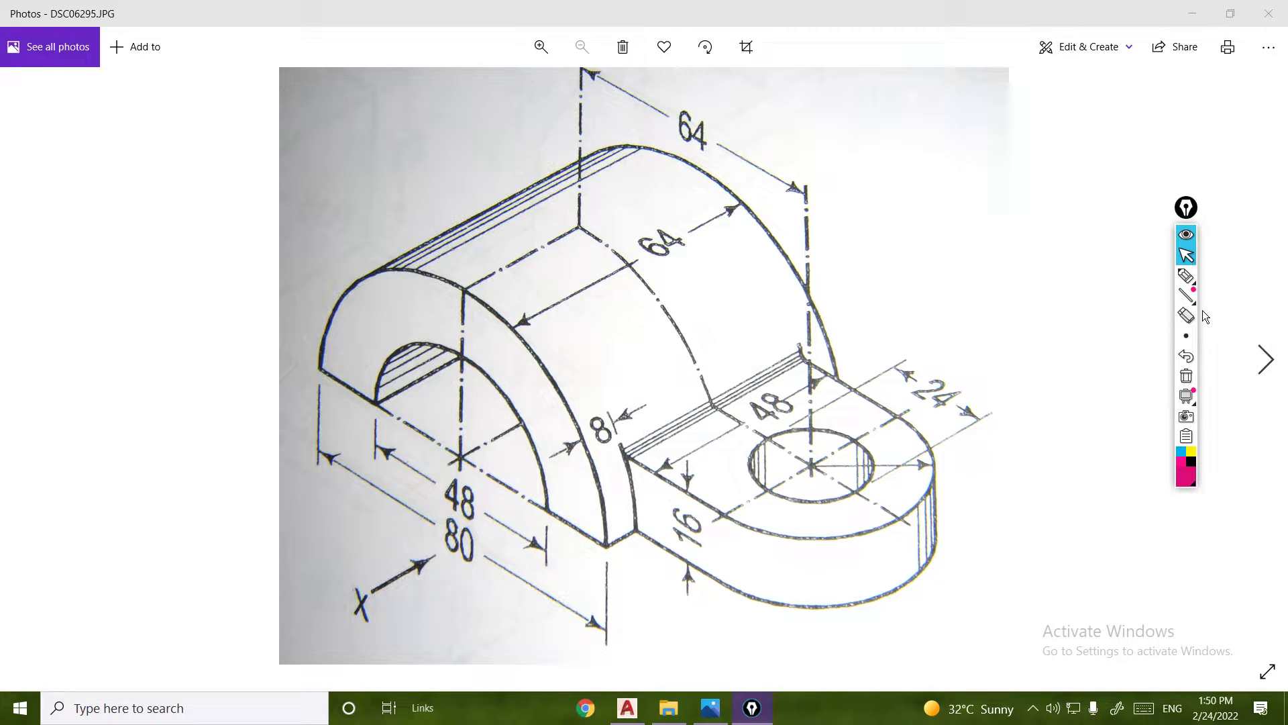
Annotate the reference photo's 48 and 80 arcs and 64 depth, then clear the marks.
{"action": "left_click", "coordinate": [1186, 275]}
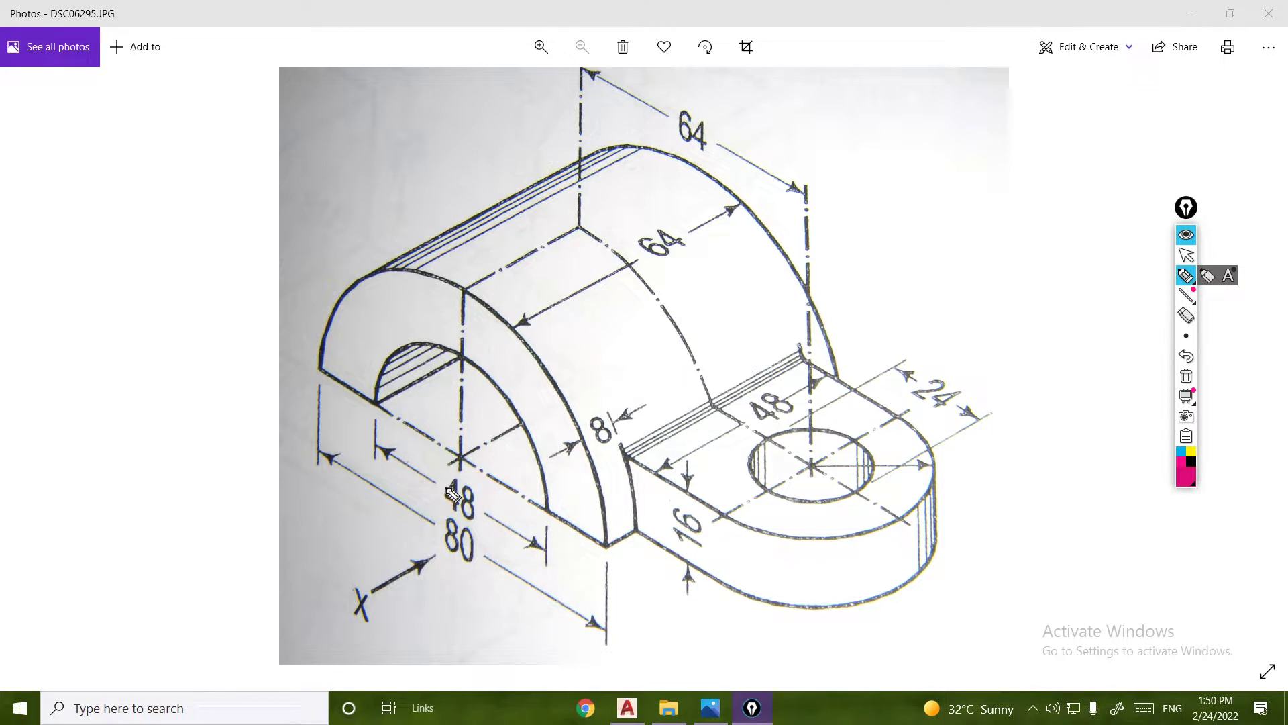
{"action": "mouse_move", "coordinate": [375, 403]}
{"action": "left_mouse_down"}
{"action": "mouse_move", "coordinate": [387, 466]}
{"action": "mouse_move", "coordinate": [429, 515]}
{"action": "mouse_move", "coordinate": [480, 533]}
{"action": "mouse_move", "coordinate": [521, 533]}
{"action": "mouse_move", "coordinate": [544, 516]}
{"action": "mouse_move", "coordinate": [552, 480]}
{"action": "mouse_move", "coordinate": [528, 412]}
{"action": "mouse_move", "coordinate": [490, 372]}
{"action": "mouse_move", "coordinate": [453, 352]}
{"action": "mouse_move", "coordinate": [405, 354]}
{"action": "mouse_move", "coordinate": [373, 383]}
{"action": "mouse_move", "coordinate": [375, 416]}
{"action": "left_mouse_up"}
{"action": "mouse_move", "coordinate": [457, 482]}
{"action": "left_mouse_down"}
{"action": "mouse_move", "coordinate": [448, 510]}
{"action": "mouse_move", "coordinate": [470, 480]}
{"action": "left_mouse_up"}
{"action": "mouse_move", "coordinate": [408, 270]}
{"action": "left_mouse_down"}
{"action": "mouse_move", "coordinate": [333, 326]}
{"action": "mouse_move", "coordinate": [316, 391]}
{"action": "mouse_move", "coordinate": [349, 493]}
{"action": "mouse_move", "coordinate": [421, 588]}
{"action": "mouse_move", "coordinate": [490, 618]}
{"action": "mouse_move", "coordinate": [588, 564]}
{"action": "mouse_move", "coordinate": [597, 493]}
{"action": "mouse_move", "coordinate": [559, 392]}
{"action": "mouse_move", "coordinate": [498, 297]}
{"action": "mouse_move", "coordinate": [506, 306]}
{"action": "mouse_move", "coordinate": [413, 269]}
{"action": "left_mouse_up"}
{"action": "mouse_move", "coordinate": [468, 531]}
{"action": "left_mouse_down"}
{"action": "mouse_move", "coordinate": [480, 560]}
{"action": "mouse_move", "coordinate": [478, 530]}
{"action": "left_mouse_up"}
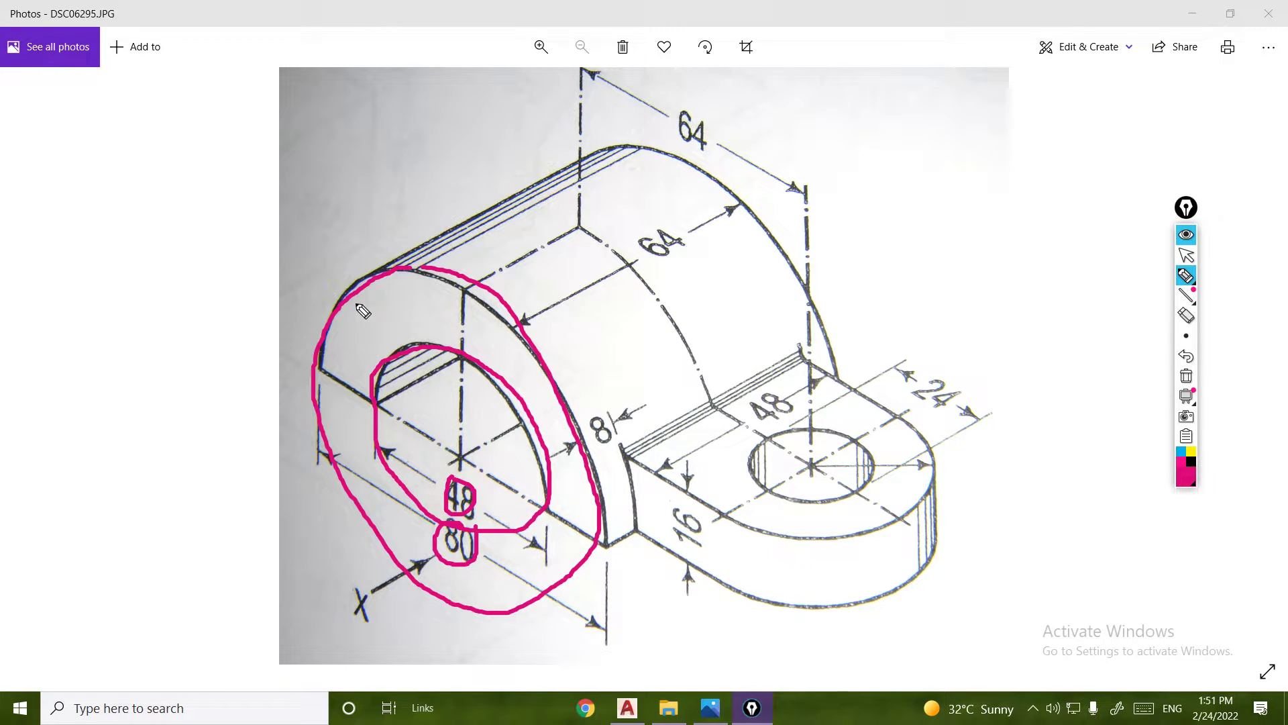
{"action": "mouse_move", "coordinate": [660, 224]}
{"action": "left_mouse_down"}
{"action": "mouse_move", "coordinate": [704, 272]}
{"action": "mouse_move", "coordinate": [657, 214]}
{"action": "left_mouse_up"}
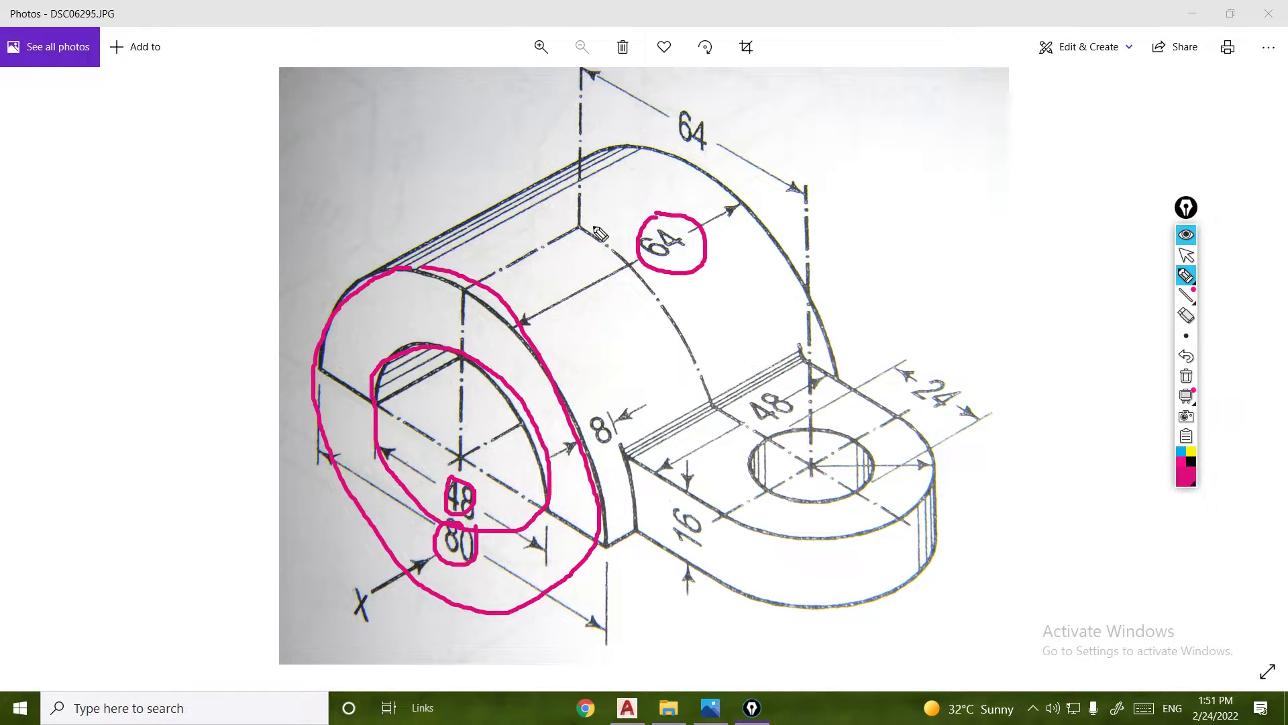
{"action": "mouse_move", "coordinate": [344, 267]}
{"action": "left_mouse_down"}
{"action": "mouse_move", "coordinate": [537, 171]}
{"action": "mouse_move", "coordinate": [512, 171]}
{"action": "mouse_move", "coordinate": [556, 164]}
{"action": "mouse_move", "coordinate": [535, 193]}
{"action": "left_mouse_up"}
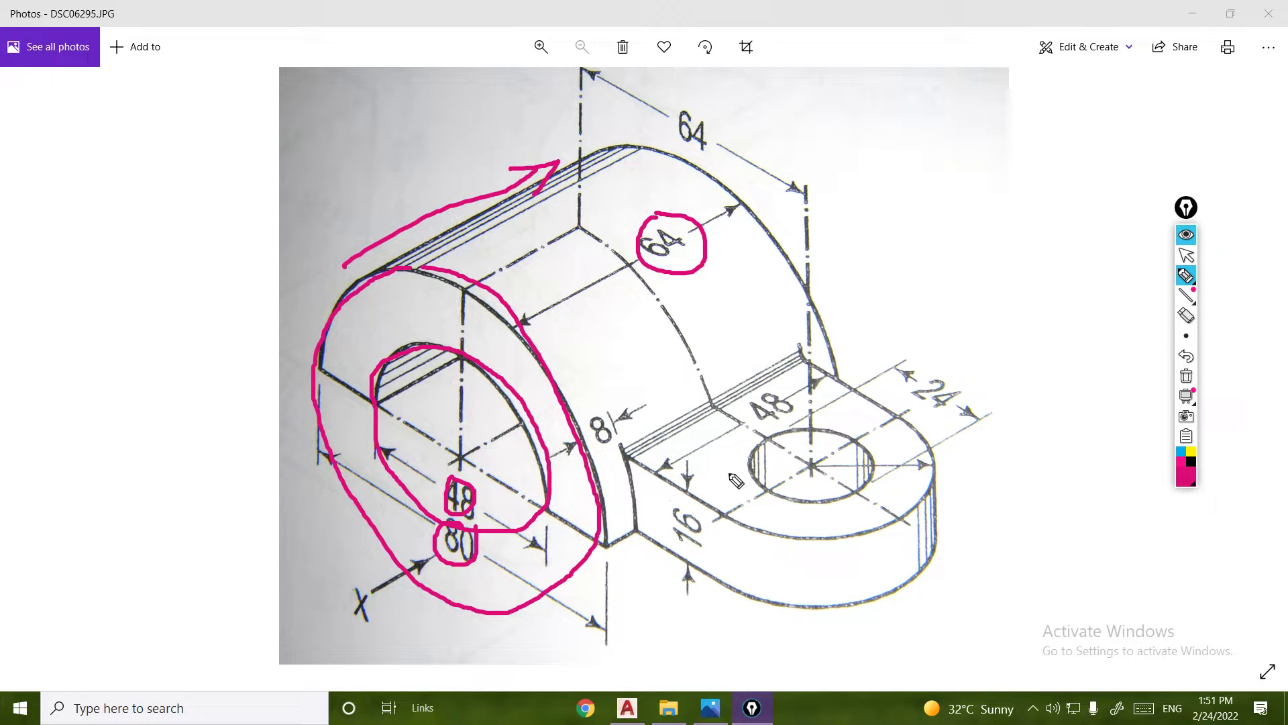
{"action": "left_click", "coordinate": [1186, 376]}
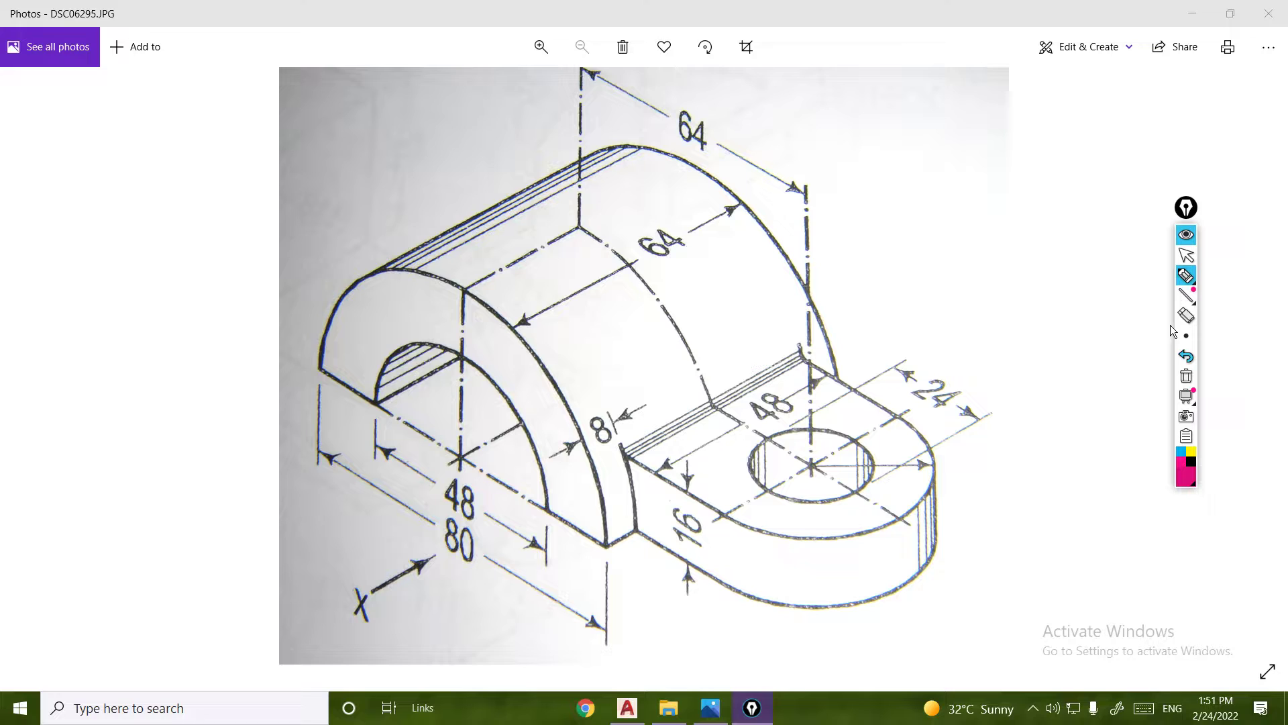
{"action": "left_click", "coordinate": [1186, 256]}
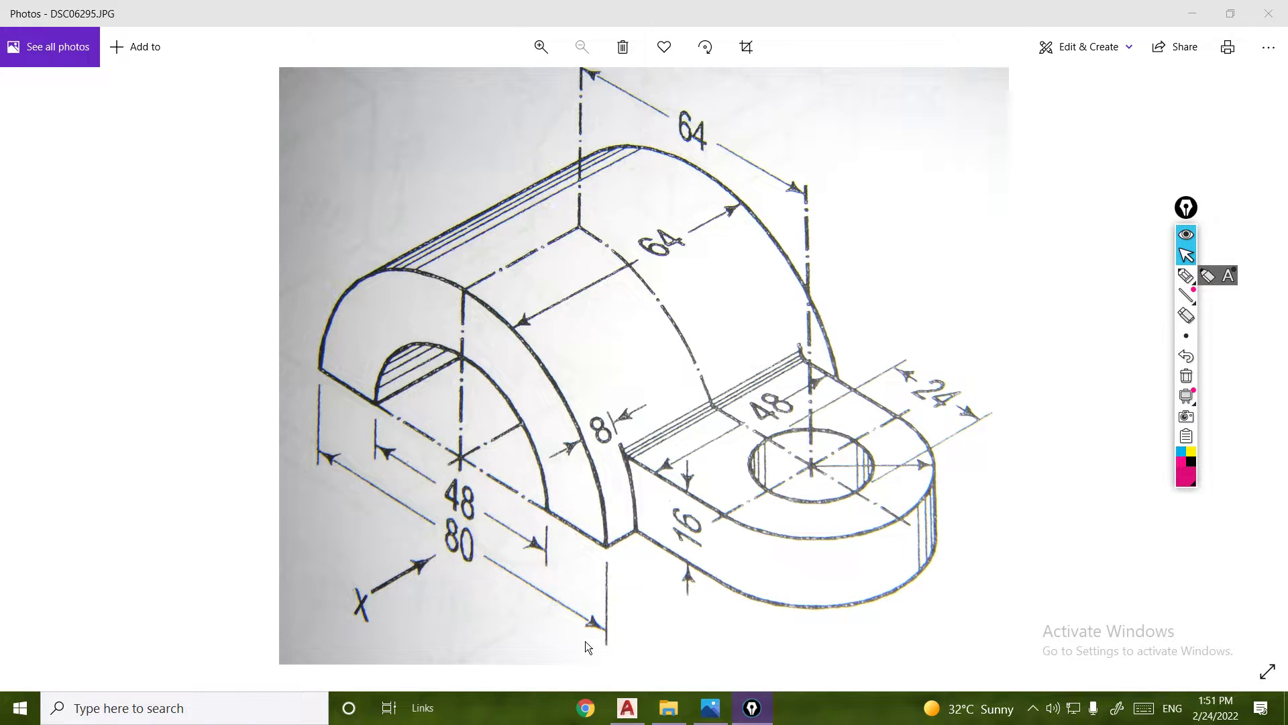
Draw concentric centre-diameter circles of 48 and 80 in AutoCAD.
{"action": "left_click", "coordinate": [627, 708]}
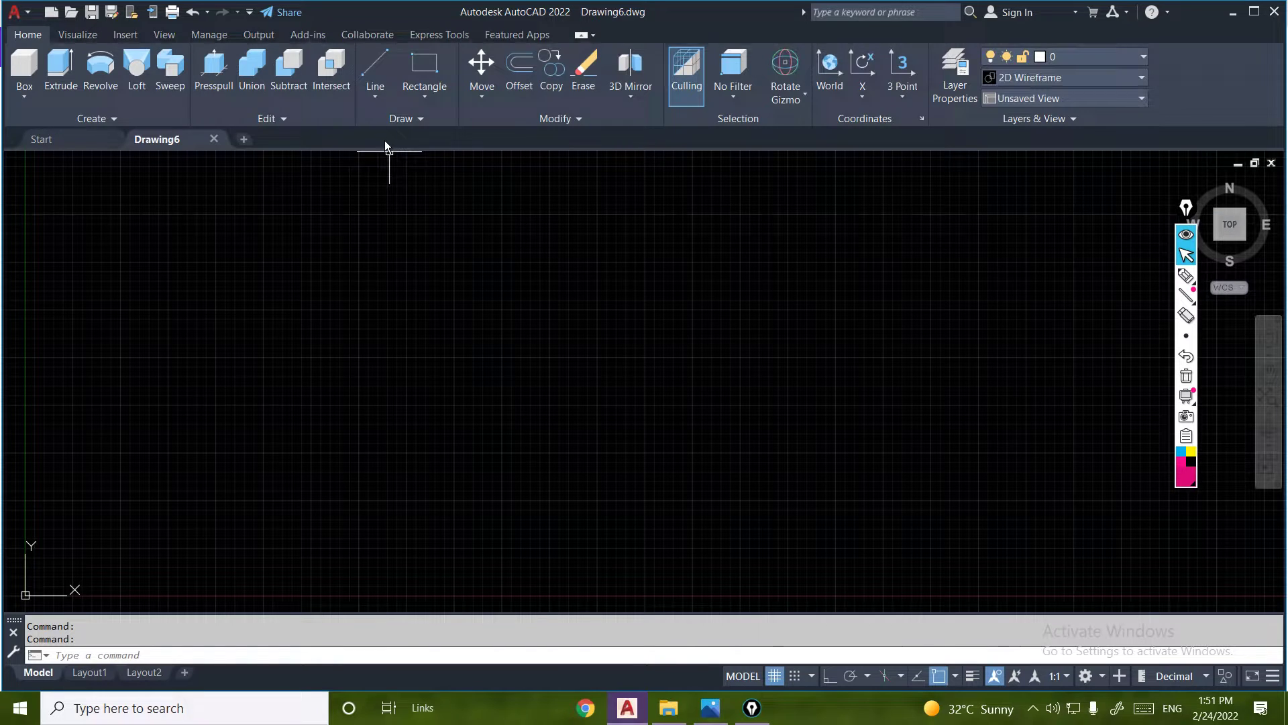
{"action": "left_click", "coordinate": [425, 95]}
{"action": "left_click", "coordinate": [423, 125]}
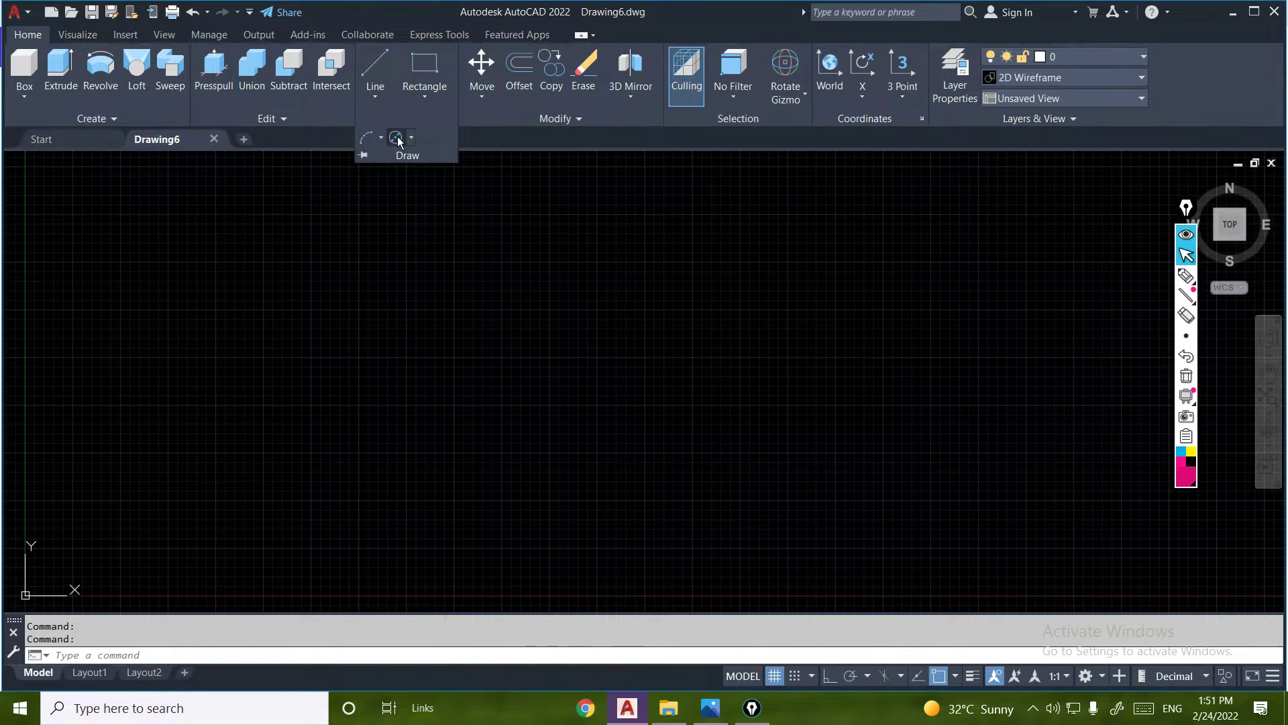
{"action": "left_click", "coordinate": [396, 138]}
{"action": "left_click", "coordinate": [588, 370]}
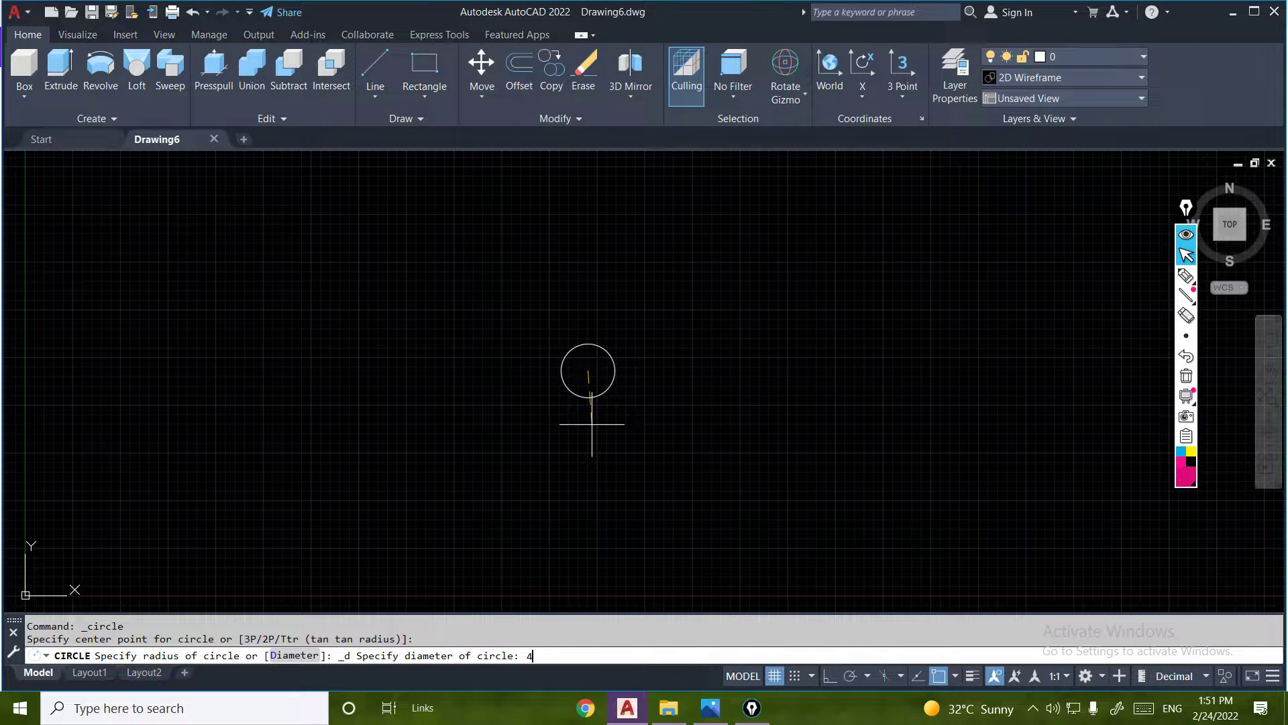
{"action": "type", "text": "48"}
{"action": "key", "text": "Return"}
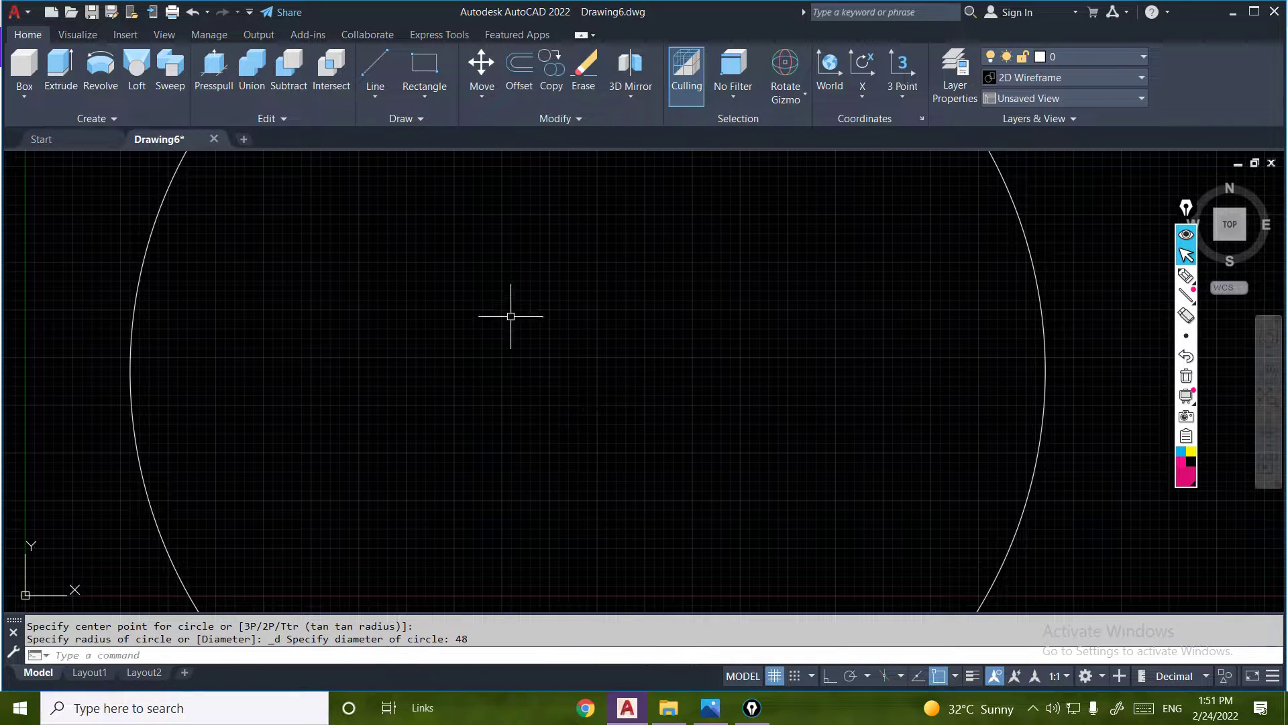
{"action": "left_click", "coordinate": [422, 120]}
{"action": "left_click", "coordinate": [396, 138]}
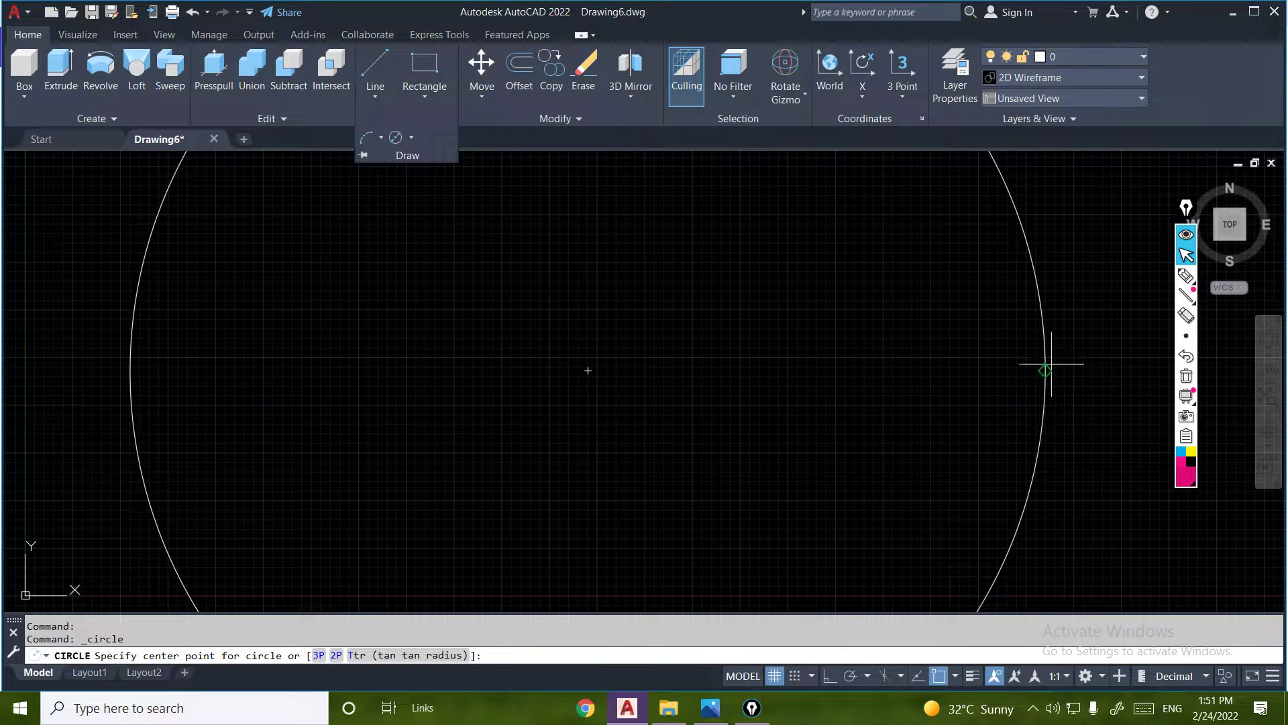
{"action": "left_click", "coordinate": [587, 370]}
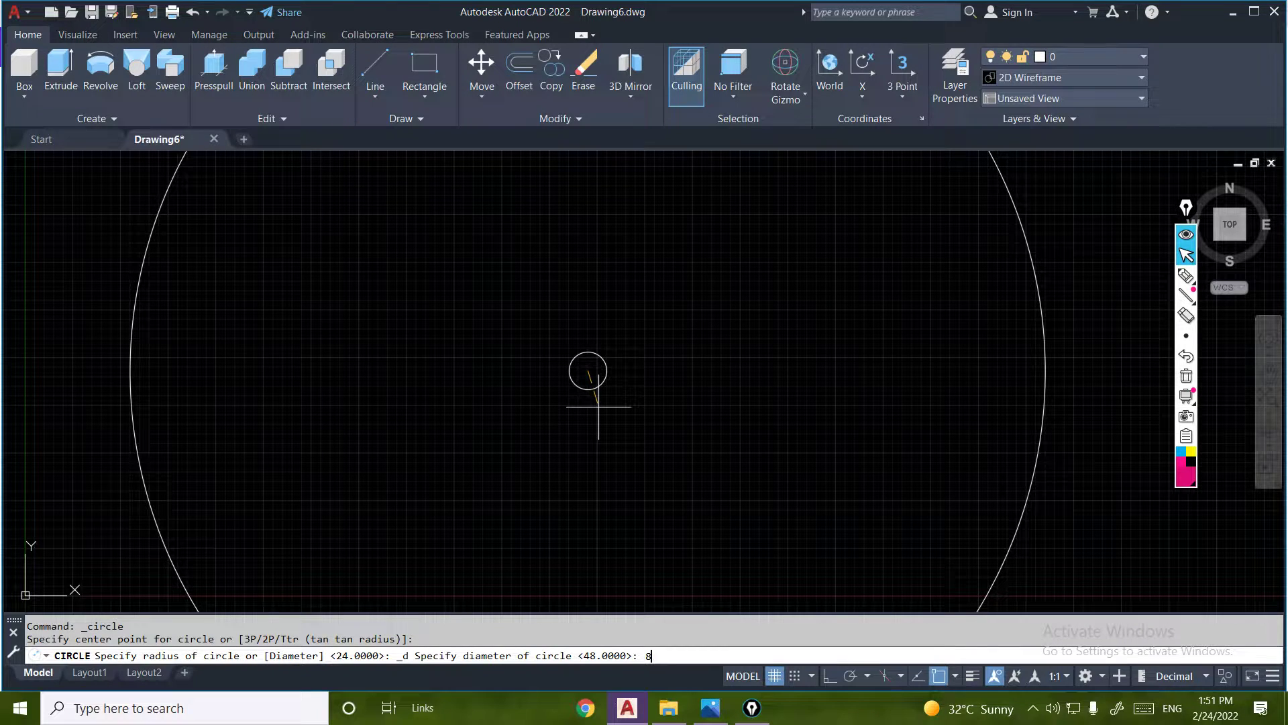
{"action": "key", "text": "Return"}
Move both circles to a new position, recentre the view and turn off the grid.
{"action": "scroll", "coordinate": [598, 406], "scroll_direction": "down", "scroll_amount": 5}
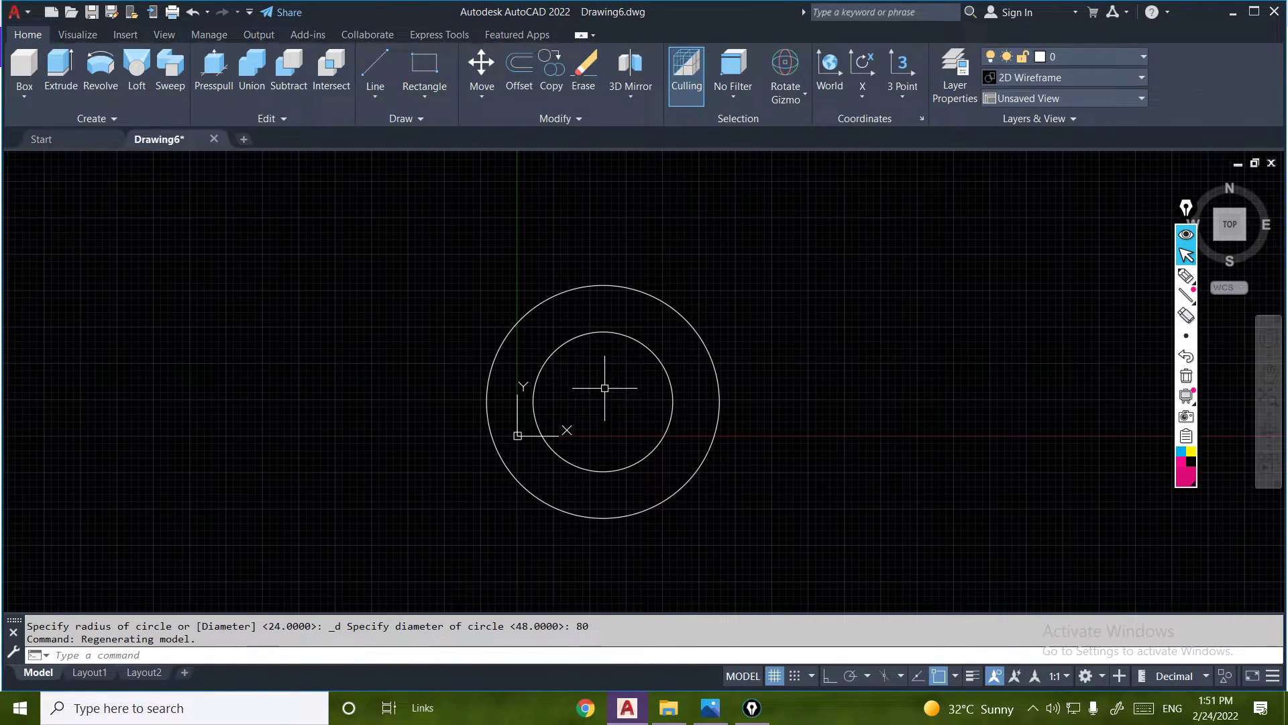
{"action": "left_click", "coordinate": [481, 67]}
{"action": "left_click", "coordinate": [742, 265]}
{"action": "left_click", "coordinate": [485, 521]}
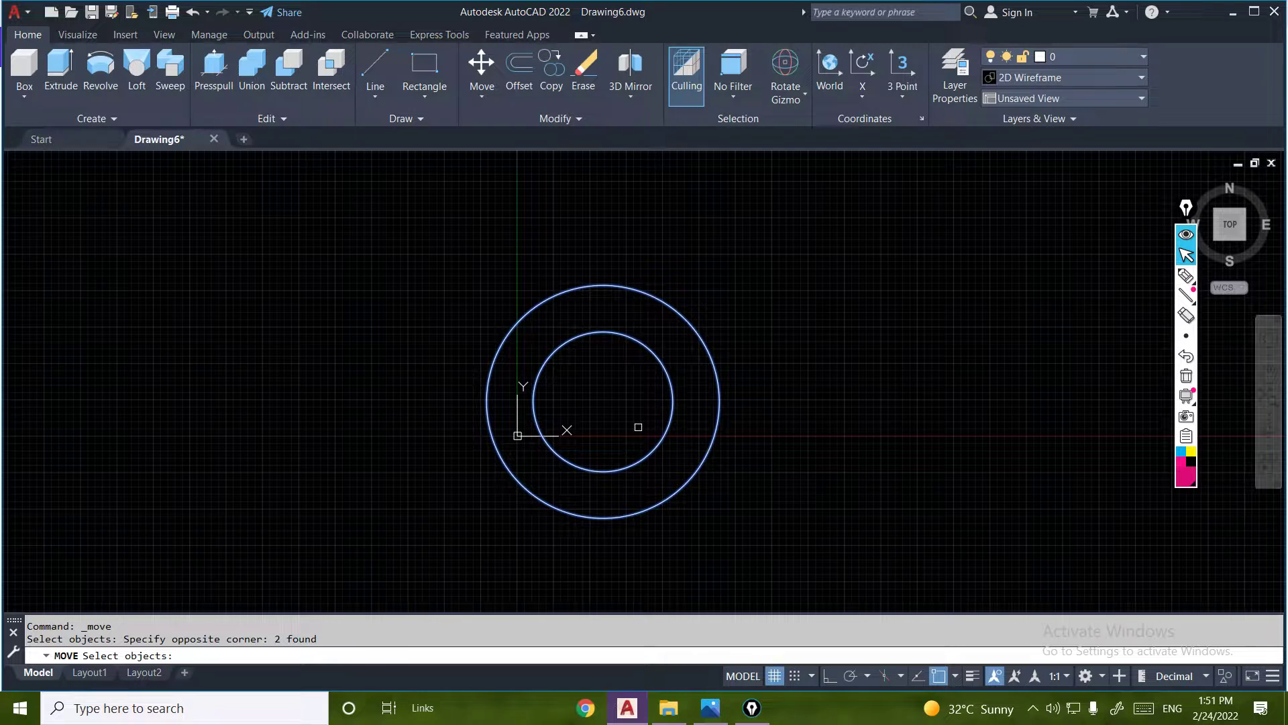
{"action": "key", "text": "Return"}
{"action": "left_click", "coordinate": [825, 516]}
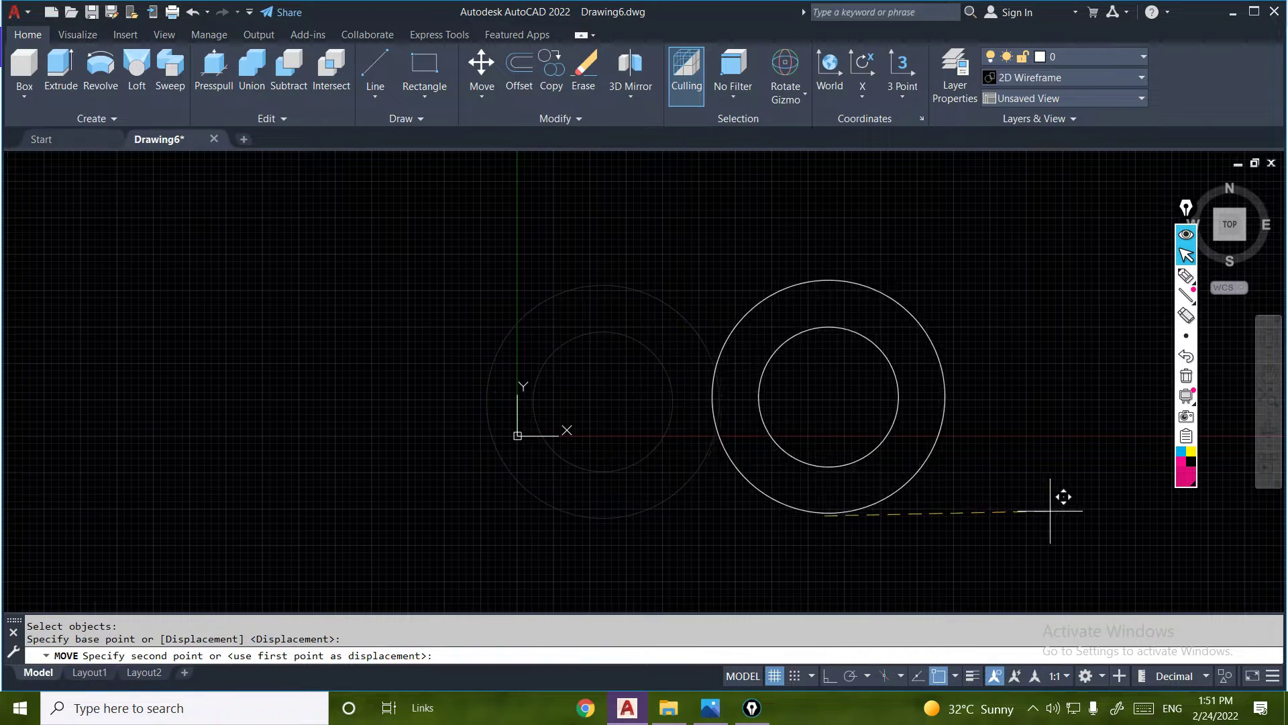
{"action": "left_click", "coordinate": [1150, 534]}
{"action": "middle_click_drag", "start_coordinate": [978, 512], "coordinate": [665, 446]}
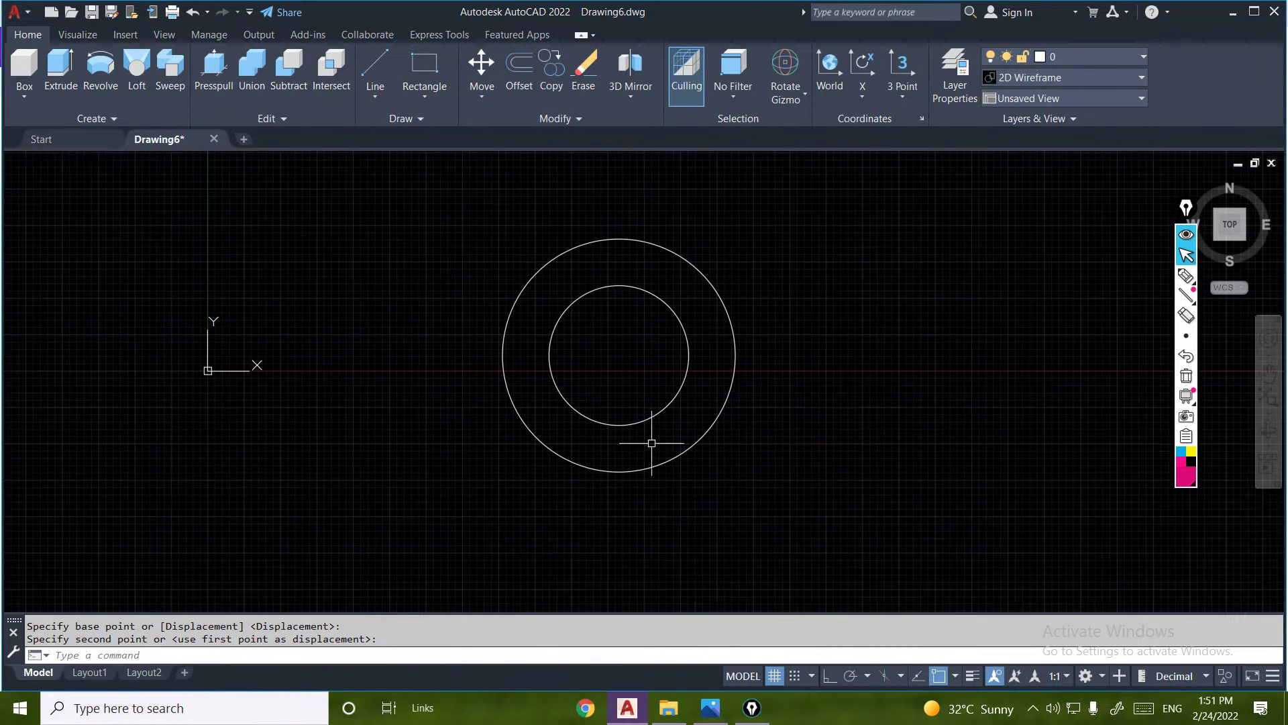
{"action": "left_click", "coordinate": [777, 677]}
Draw a line across the outer circle's quadrants and trim away both lower halves.
{"action": "left_click", "coordinate": [375, 71]}
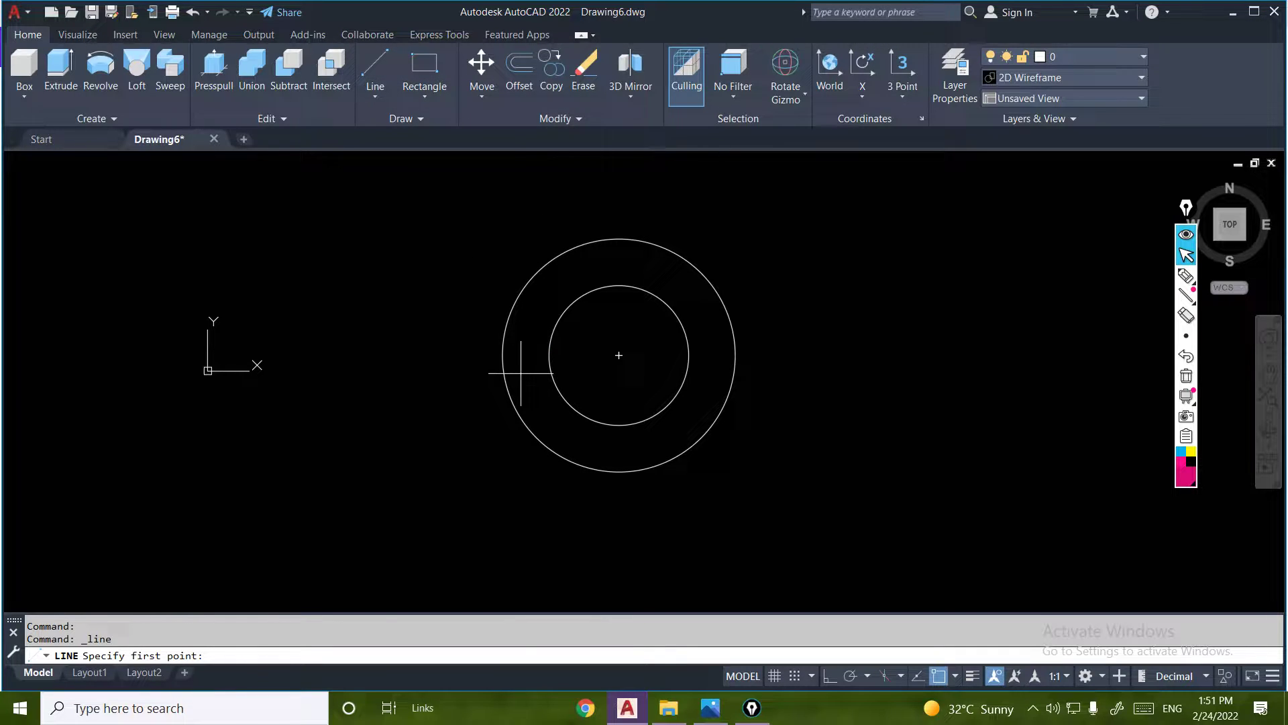
{"action": "left_click", "coordinate": [502, 355]}
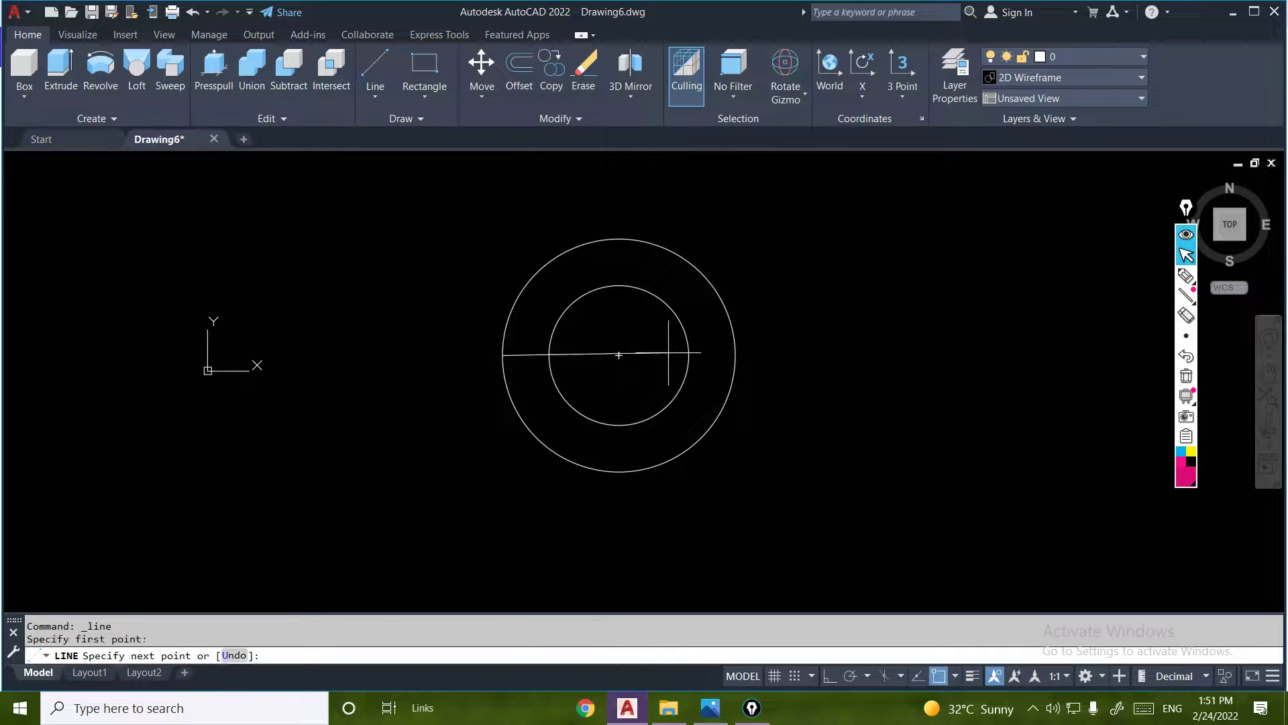
{"action": "left_click", "coordinate": [735, 355]}
{"action": "key", "text": "Escape"}
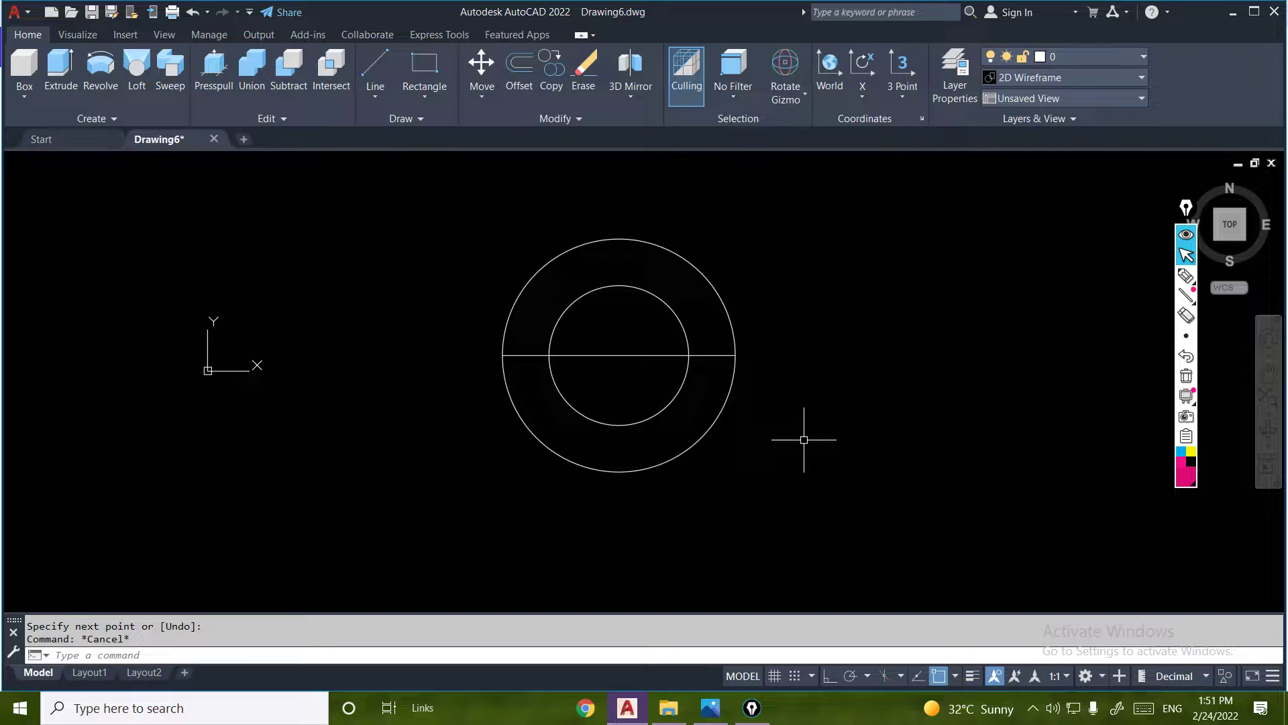
{"action": "type", "text": "tr"}
{"action": "key", "text": "Return"}
{"action": "left_click", "coordinate": [670, 460]}
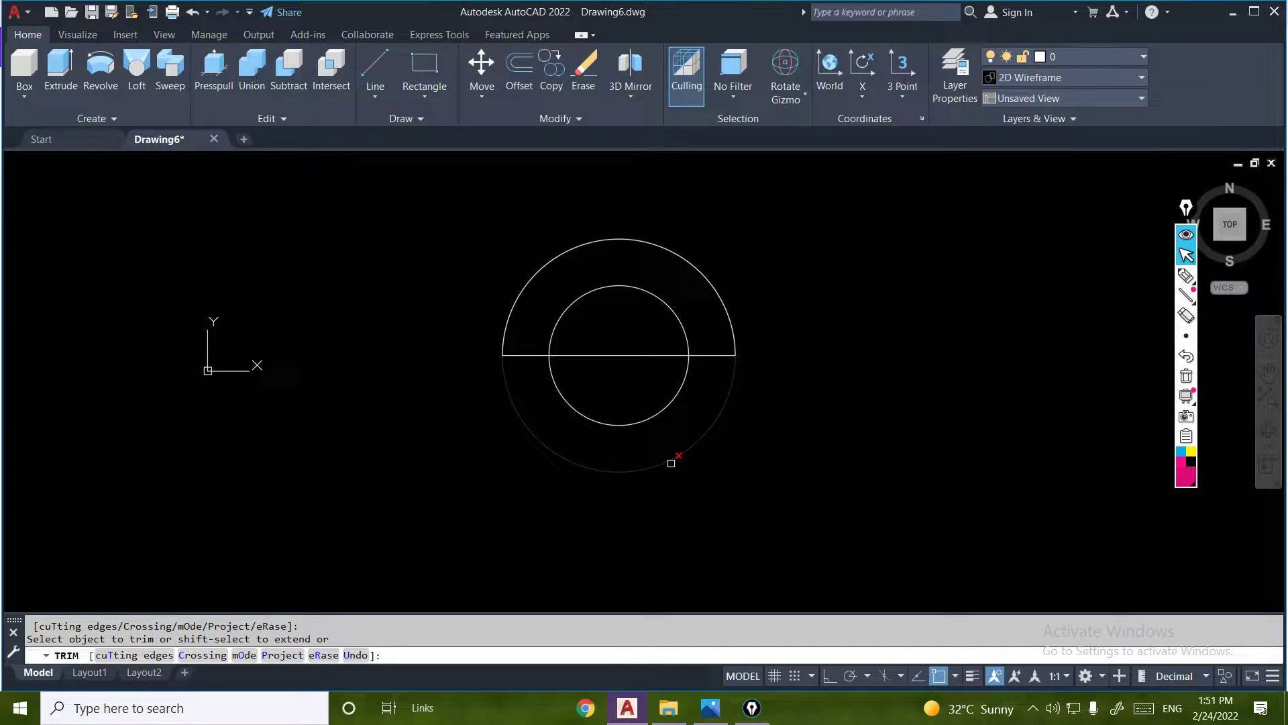
{"action": "left_click", "coordinate": [629, 355]}
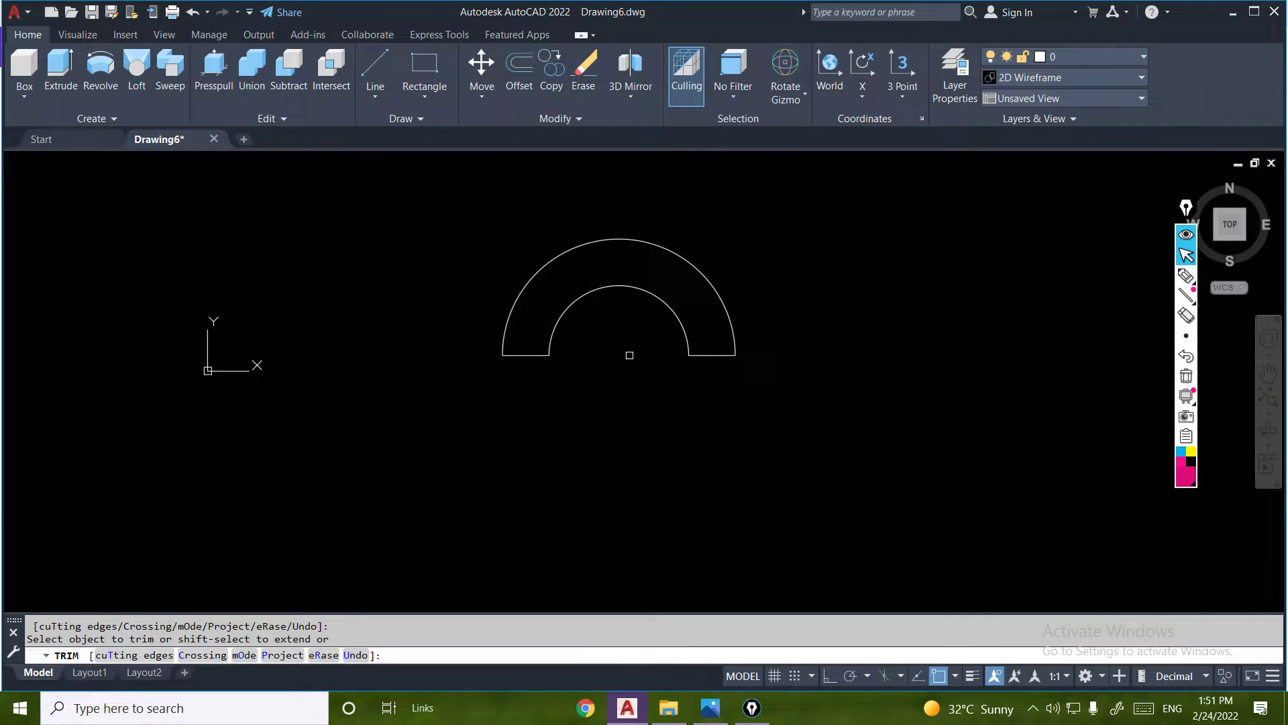
{"action": "key", "text": "Escape"}
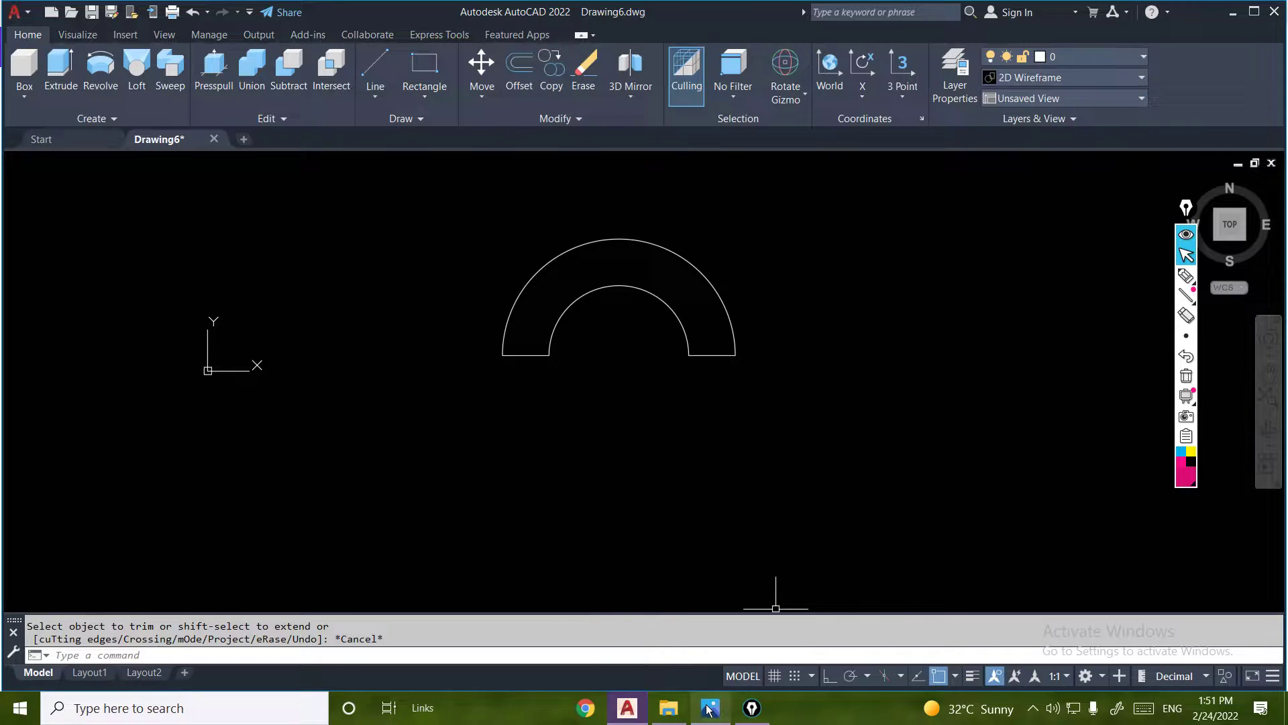
{"action": "left_click", "coordinate": [710, 708]}
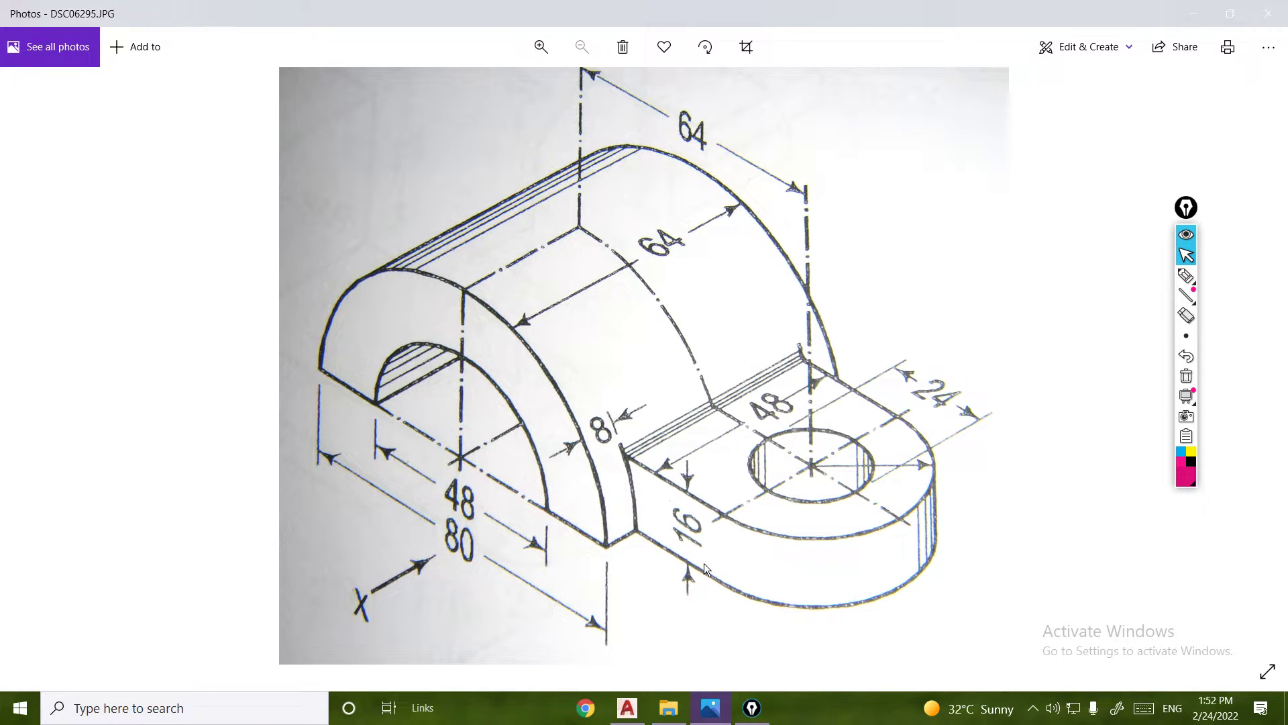
{"action": "mouse_move", "coordinate": [635, 710]}
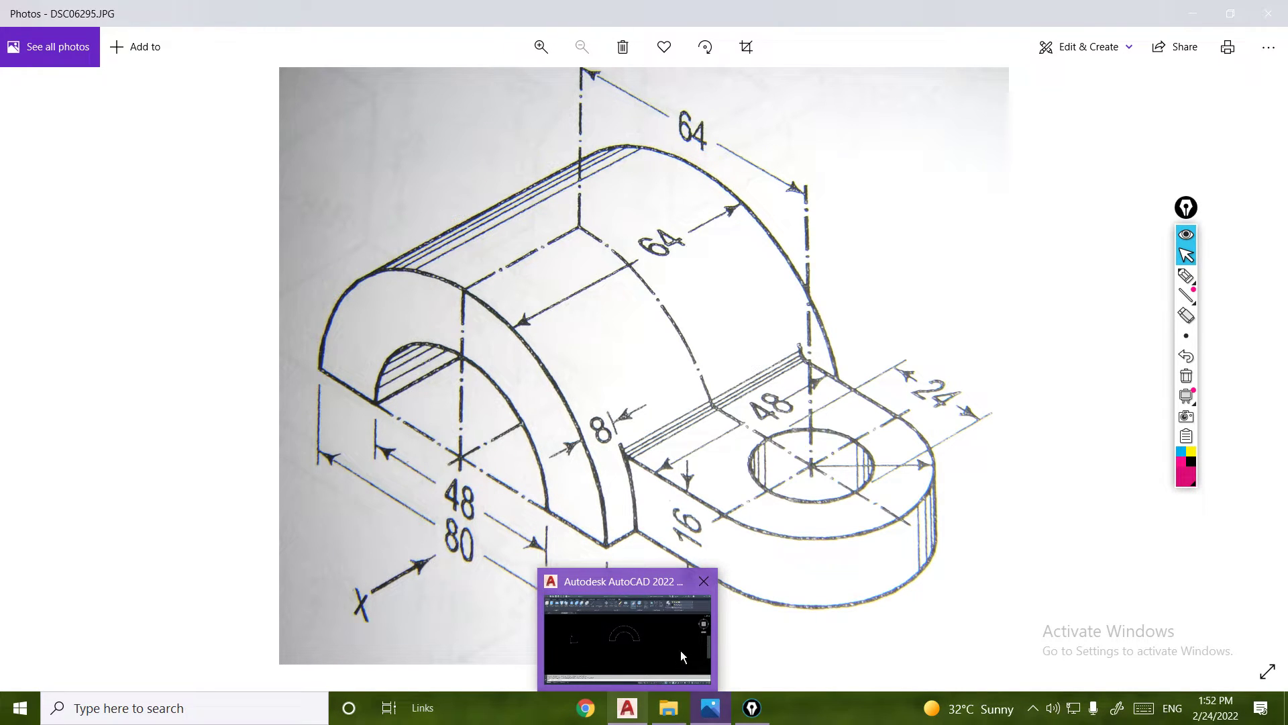
Draw a 48-unit line running right from the arch's right end, checking the reference photo.
{"action": "left_click", "coordinate": [630, 712]}
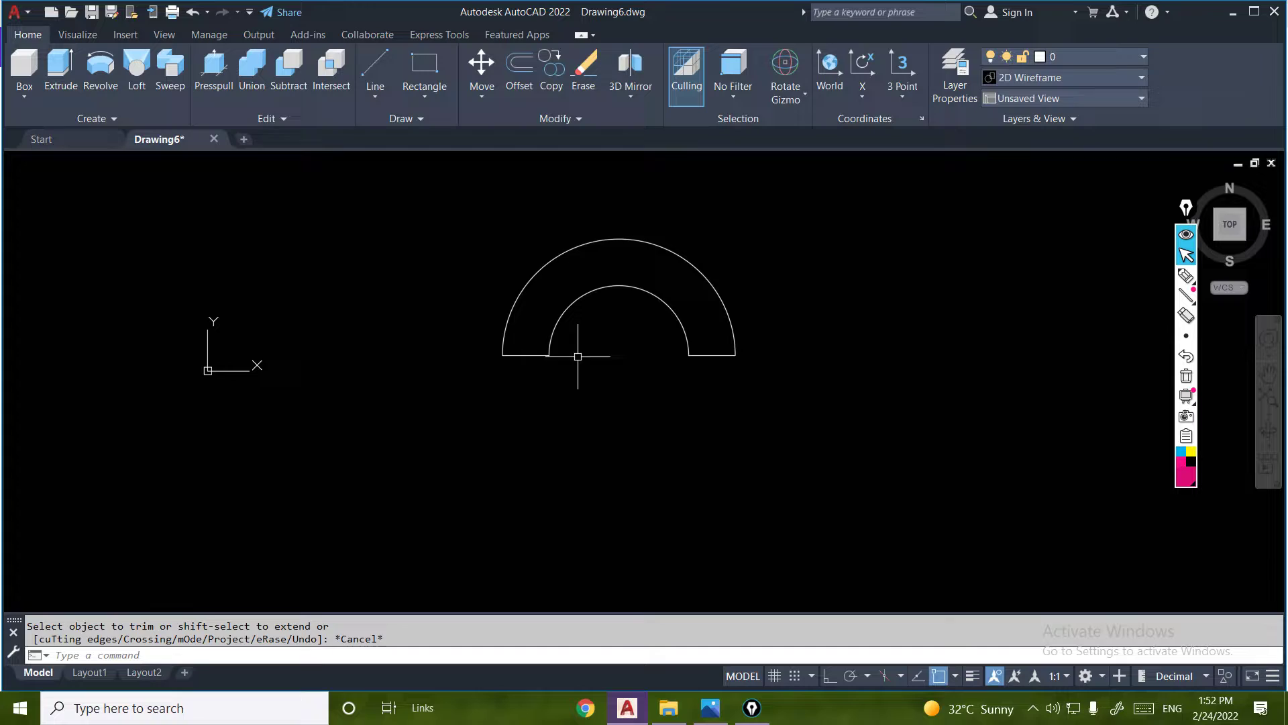
{"action": "left_click", "coordinate": [375, 68]}
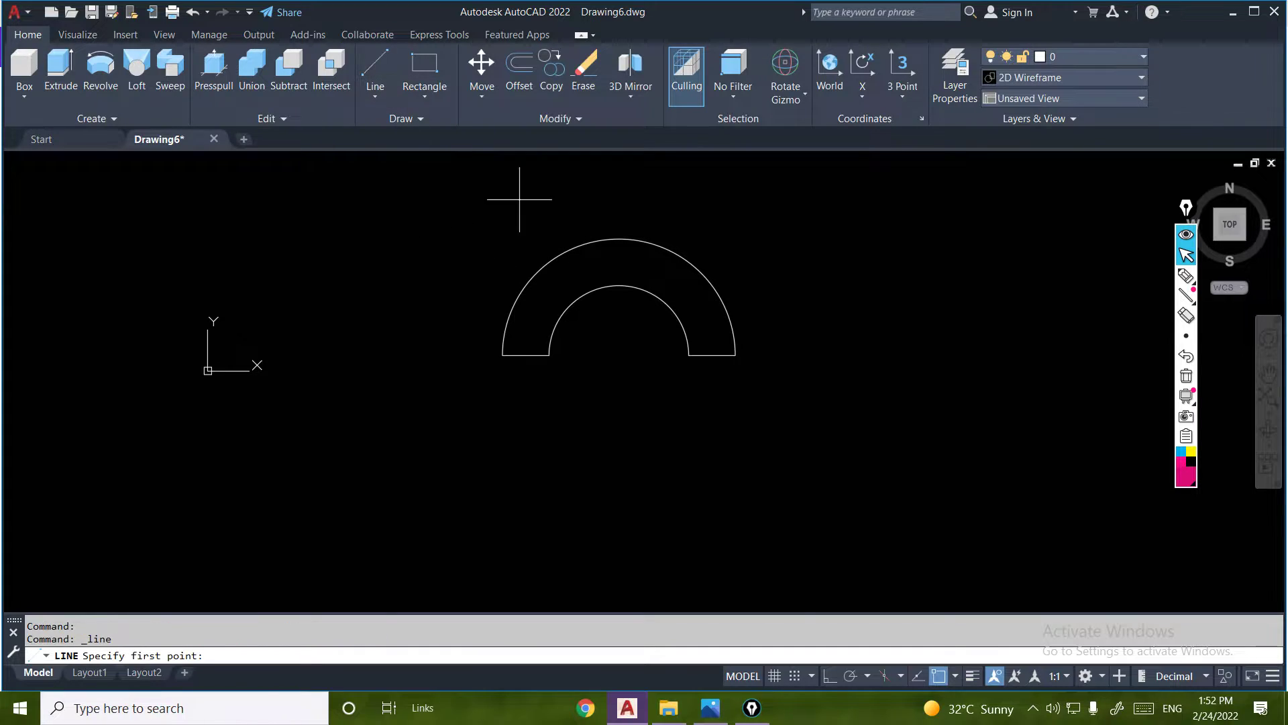
{"action": "left_click", "coordinate": [736, 355]}
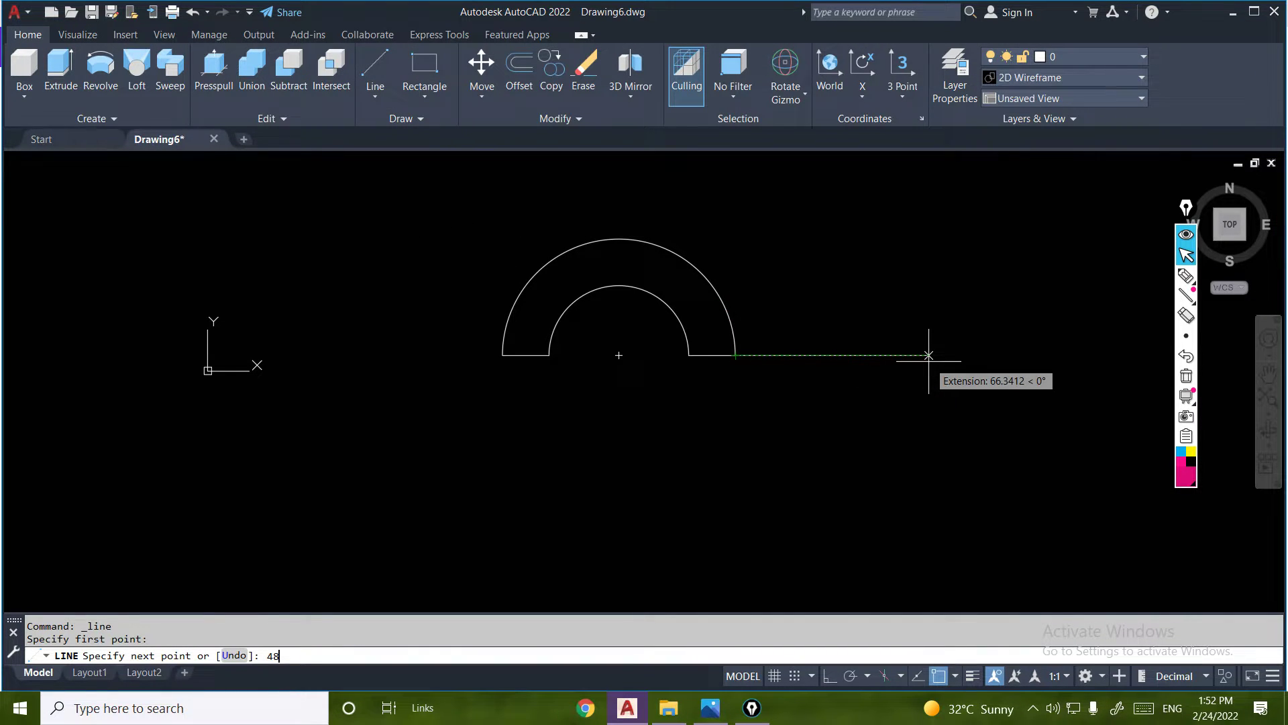
{"action": "key", "text": "Return"}
{"action": "left_click", "coordinate": [710, 708]}
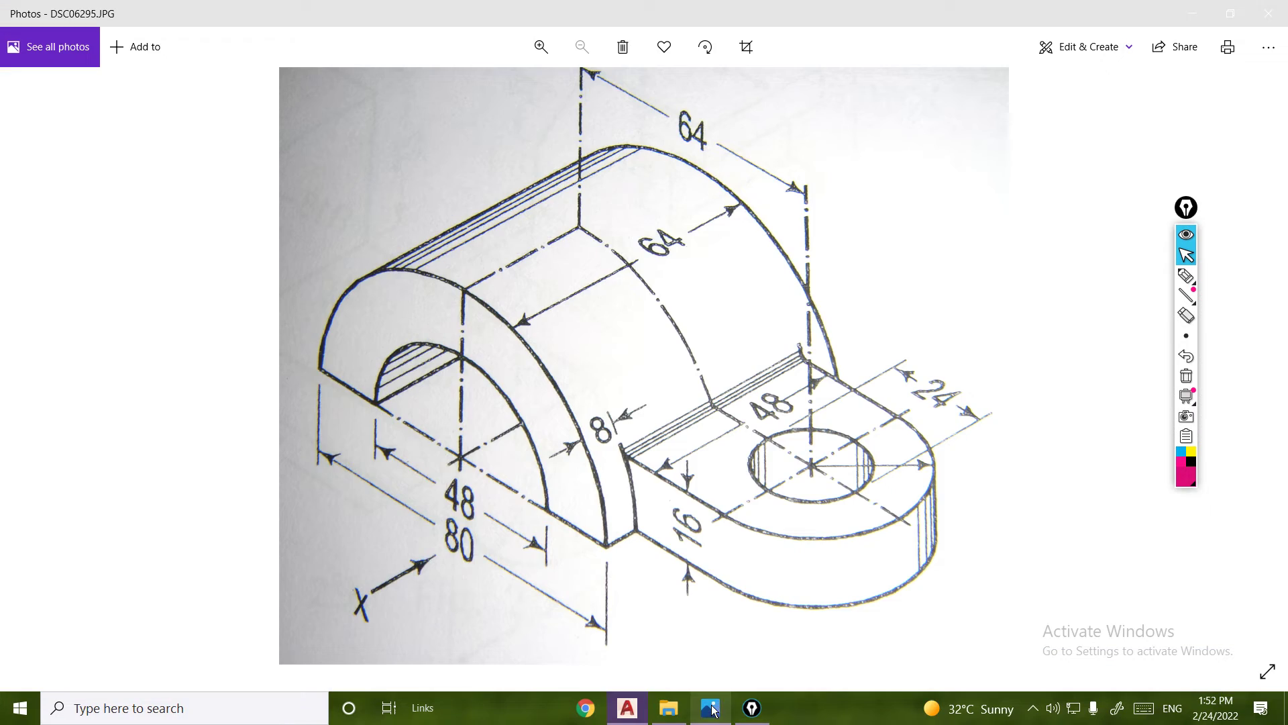
{"action": "left_click", "coordinate": [644, 711]}
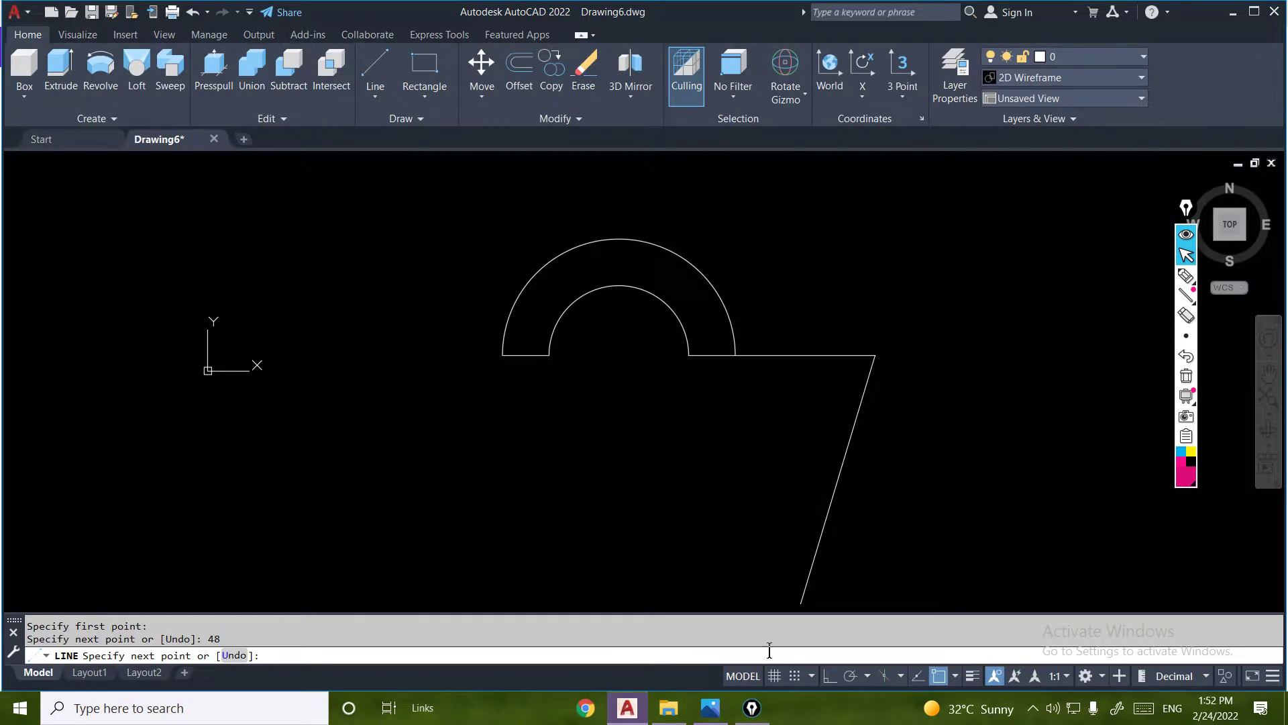
With Ortho on, add the 16-unit vertical line and the horizontal line back to the ring.
{"action": "left_click", "coordinate": [828, 677]}
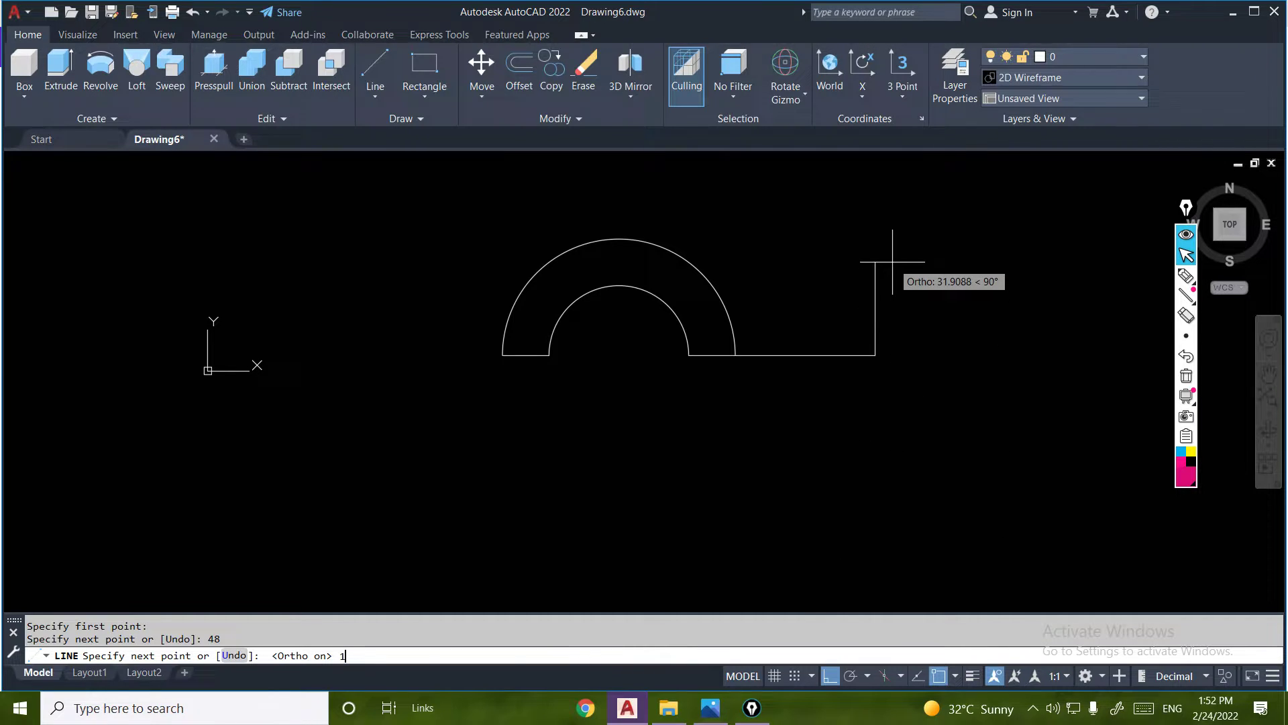
{"action": "type", "text": "16"}
{"action": "key", "text": "Return"}
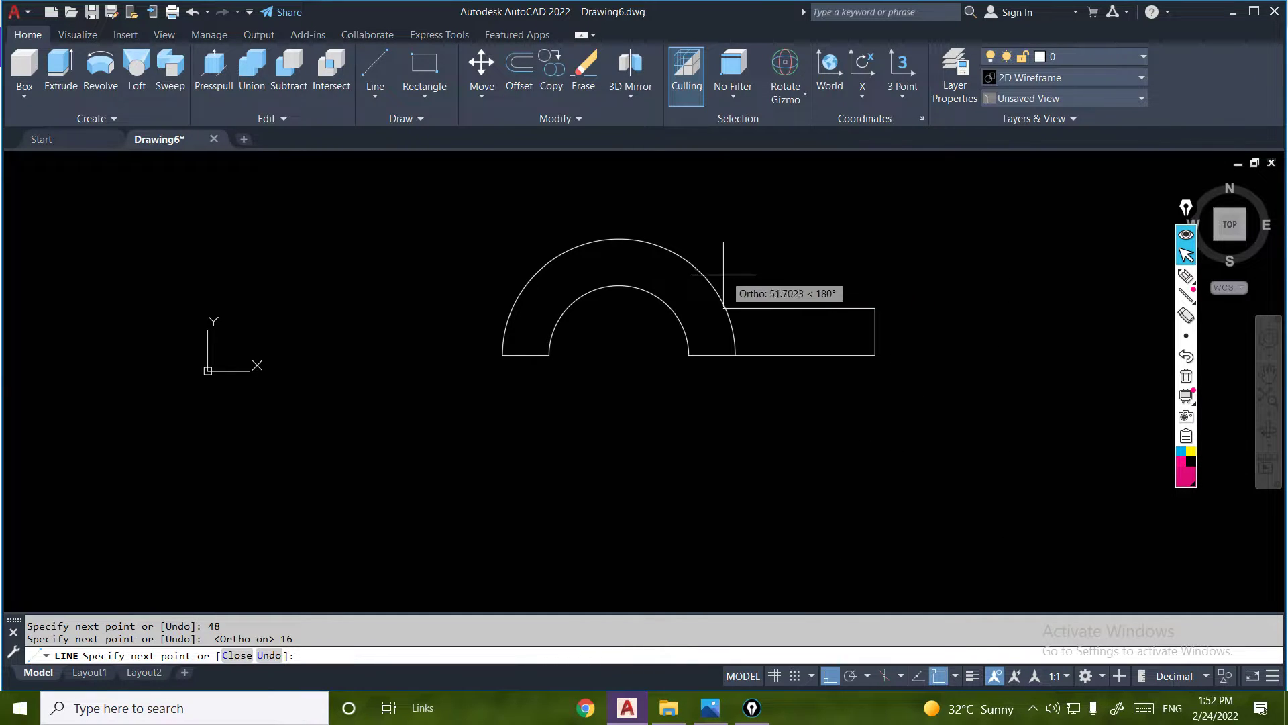
{"action": "left_click", "coordinate": [696, 296]}
{"action": "key", "text": "Return"}
{"action": "key", "text": "Escape"}
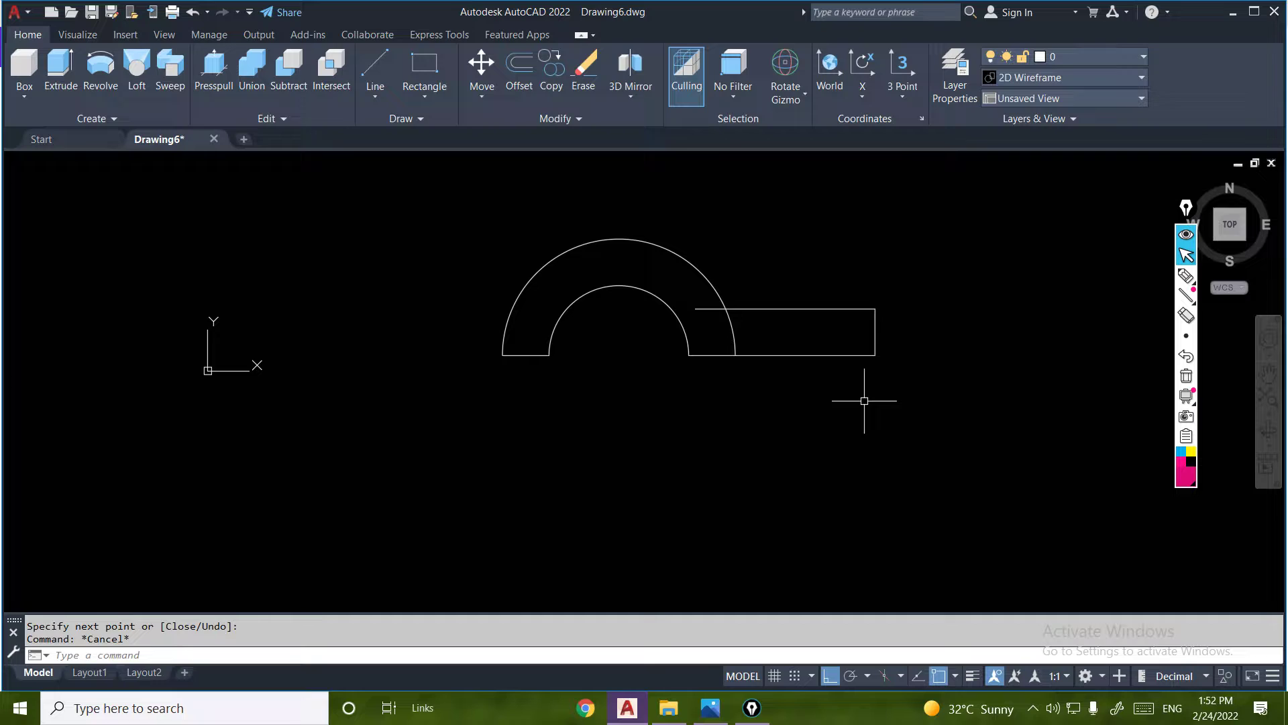
Trim the short leftover line inside the ring.
{"action": "type", "text": "tr"}
{"action": "key", "text": "Return"}
{"action": "left_click", "coordinate": [710, 310]}
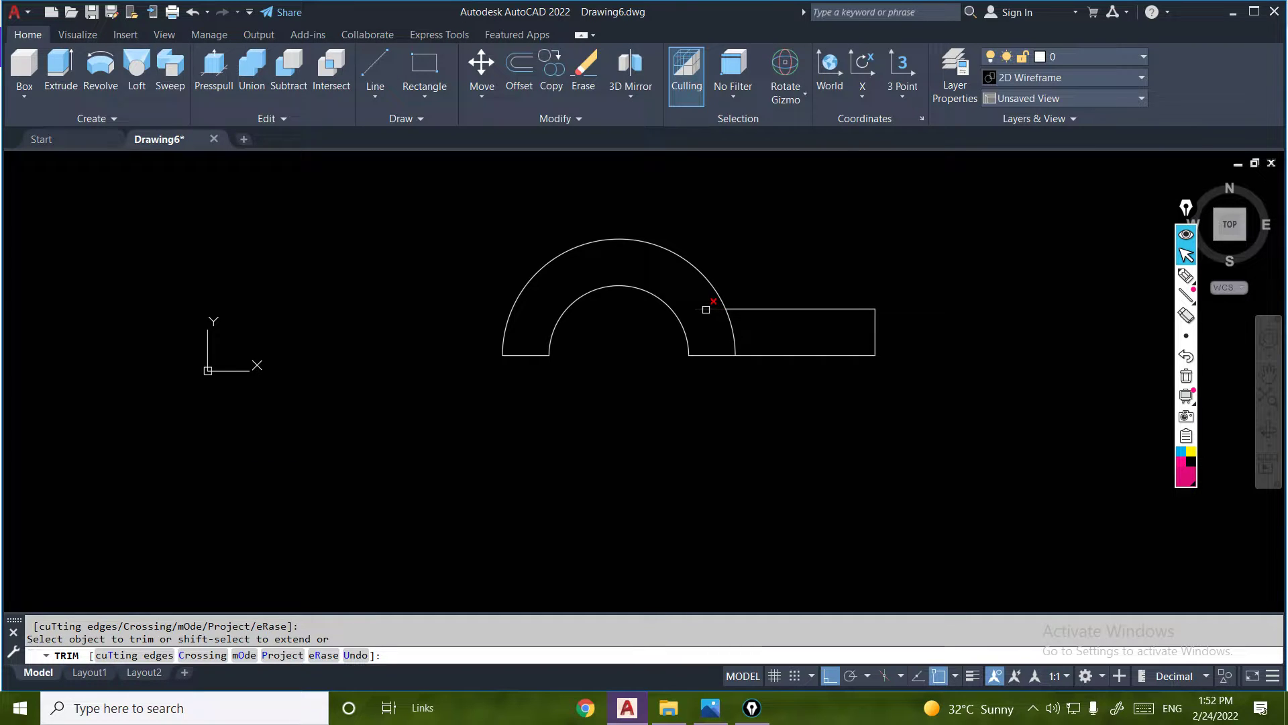
{"action": "key", "text": "Escape"}
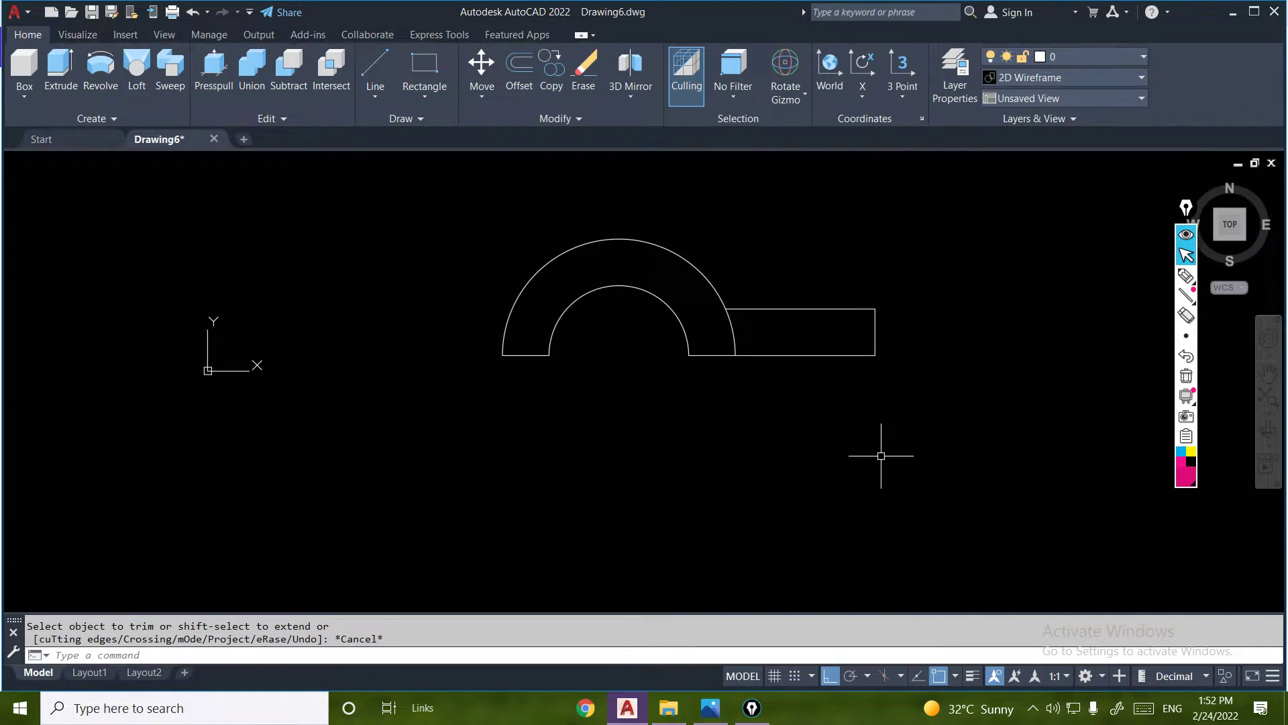
Switch to the Realistic visual style and the SE Isometric view.
{"action": "left_click", "coordinate": [1038, 78]}
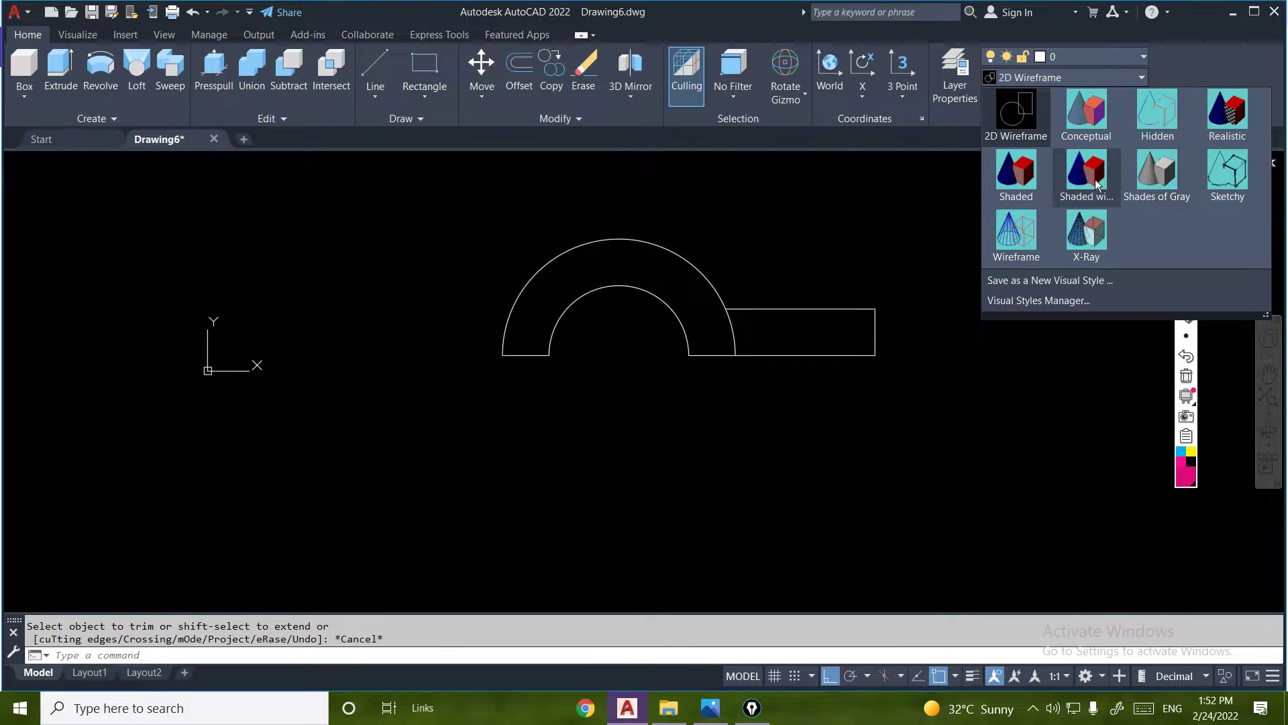
{"action": "left_click", "coordinate": [1228, 111]}
{"action": "left_click", "coordinate": [1044, 99]}
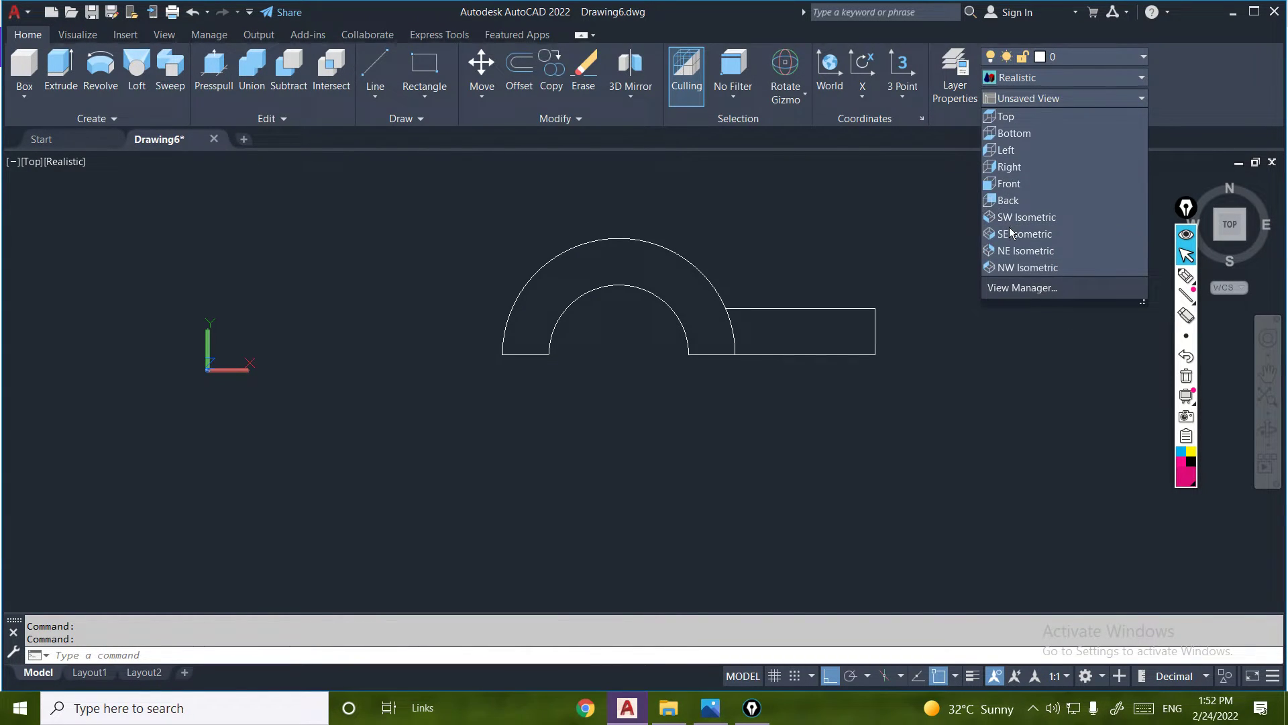
{"action": "left_click", "coordinate": [1020, 230]}
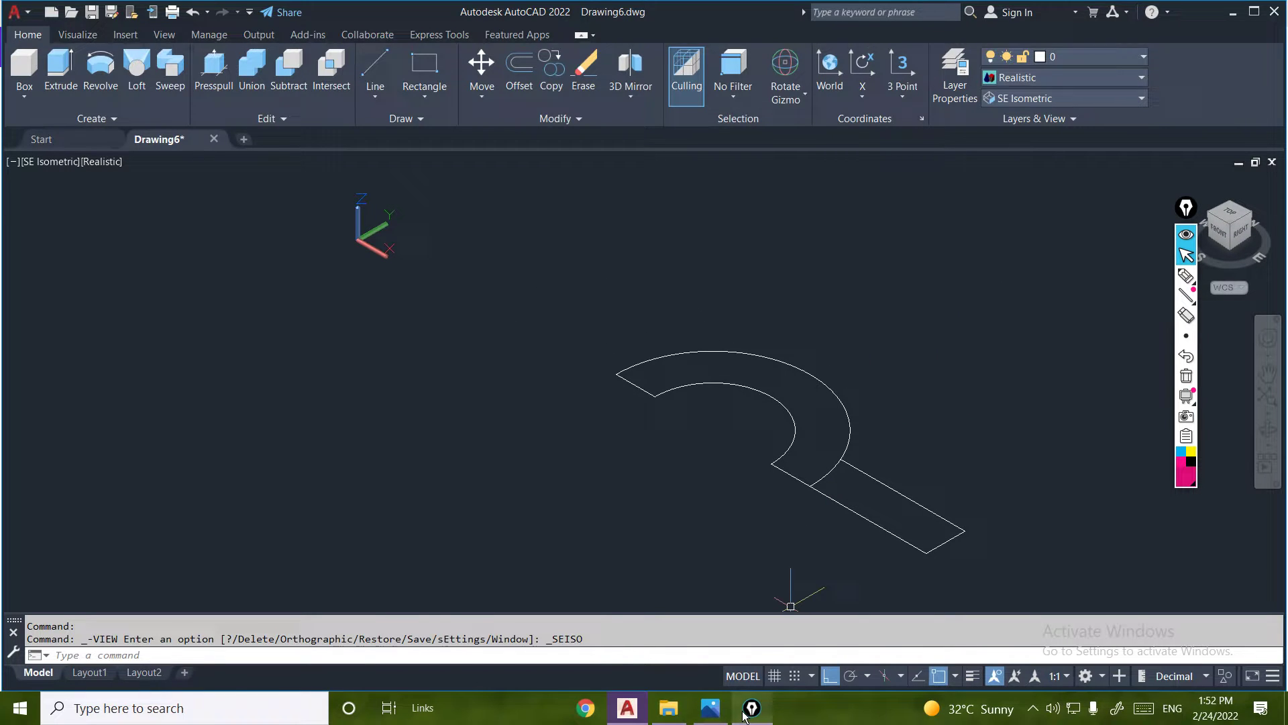
Press-pull the half-ring region 64 units into a solid arch, then reopen the reference photo.
{"action": "left_click", "coordinate": [711, 708]}
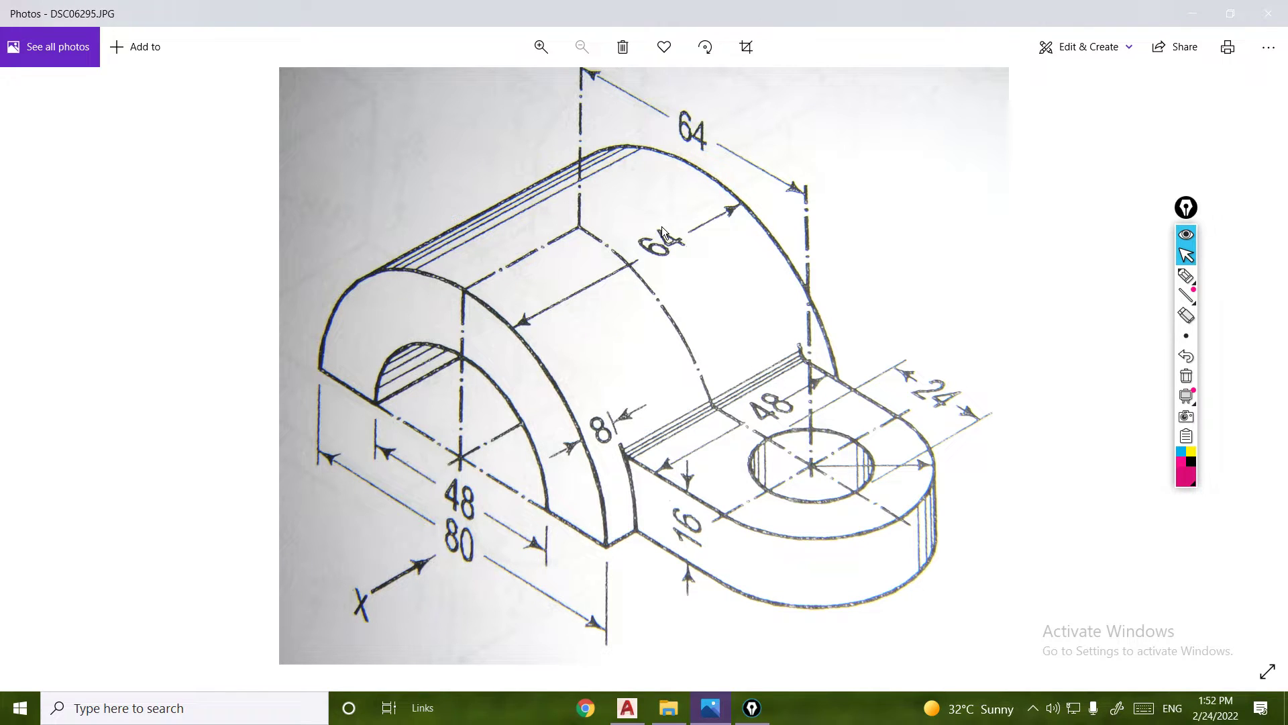
{"action": "left_click", "coordinate": [626, 708]}
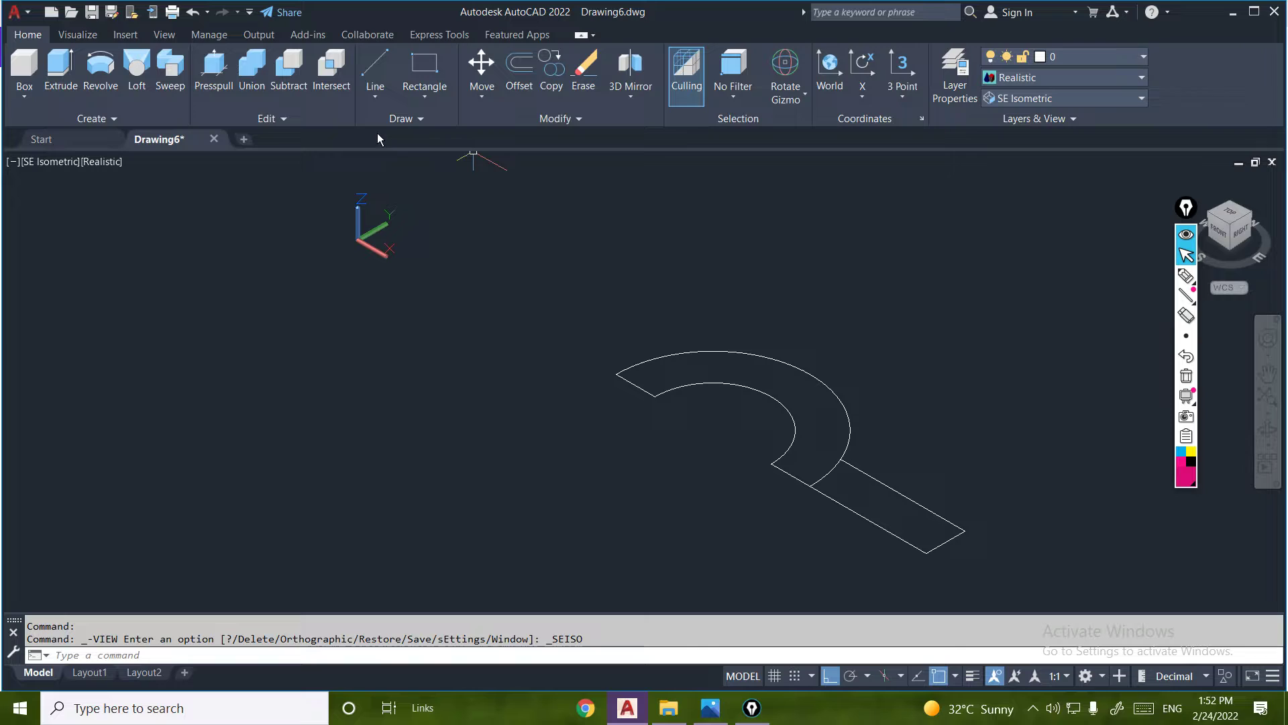
{"action": "left_click", "coordinate": [217, 70]}
{"action": "left_click", "coordinate": [670, 366]}
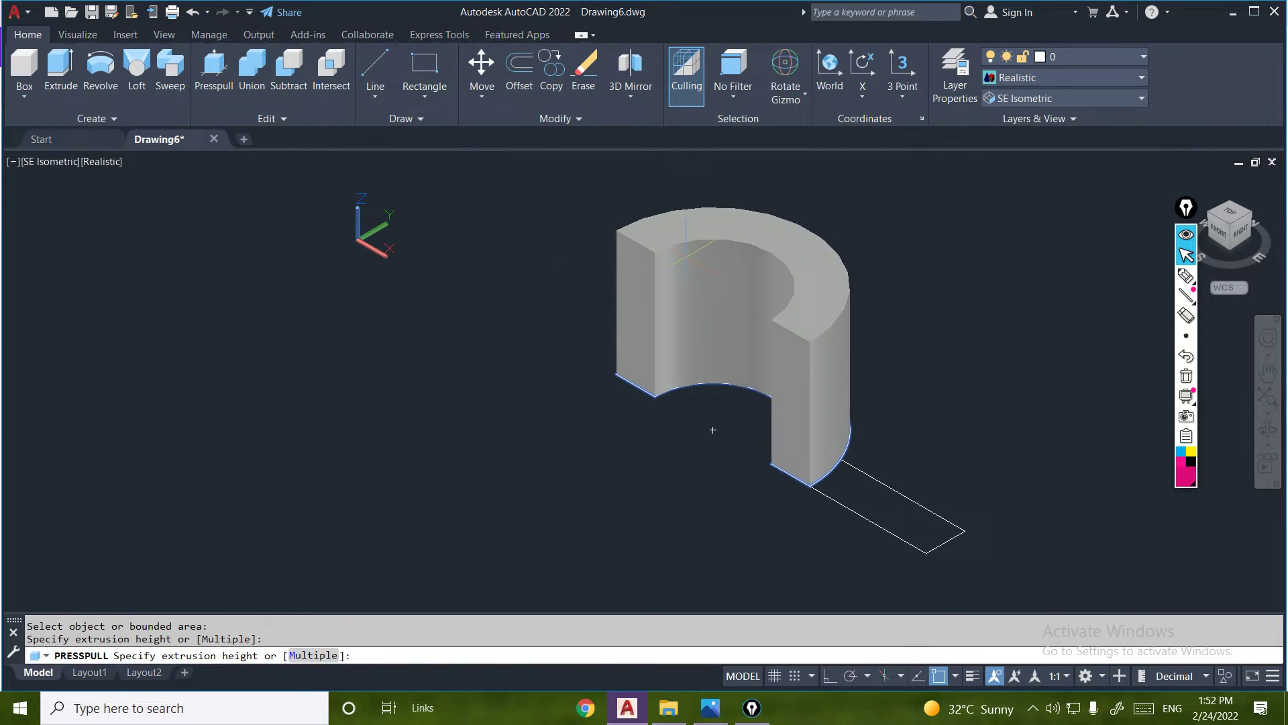
{"action": "type", "text": "64"}
{"action": "key", "text": "Return"}
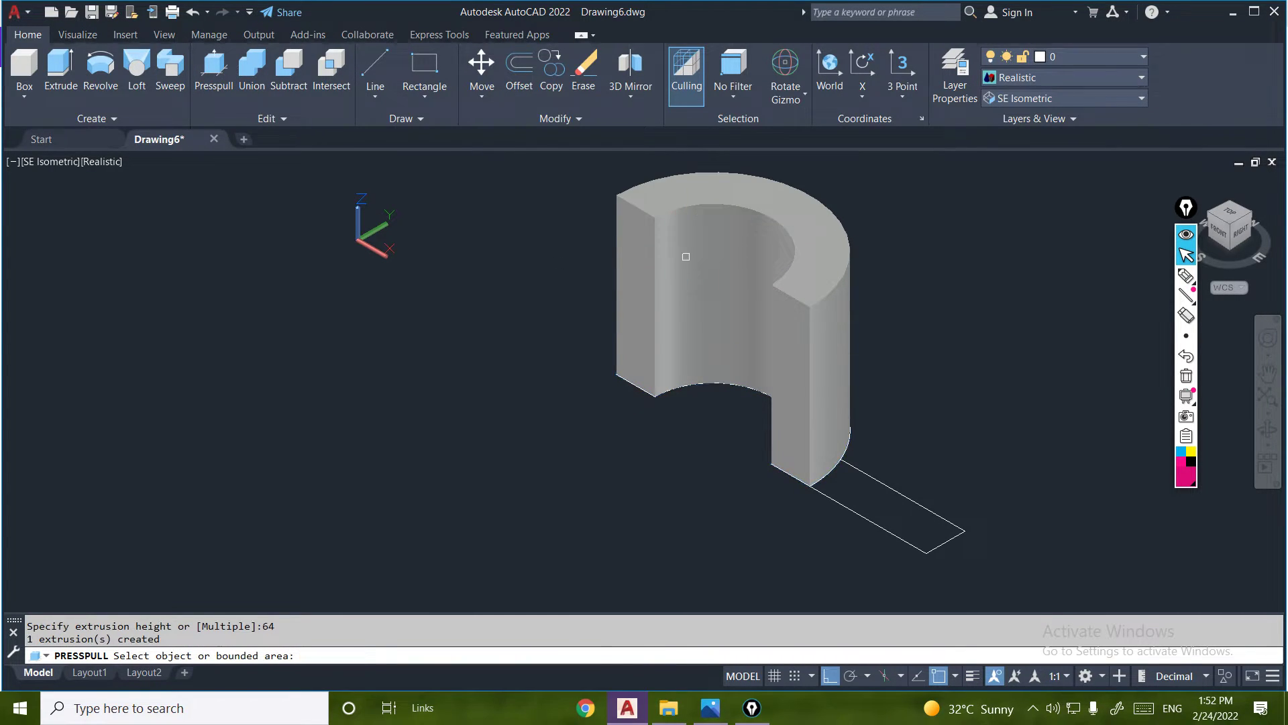
{"action": "left_click", "coordinate": [711, 708]}
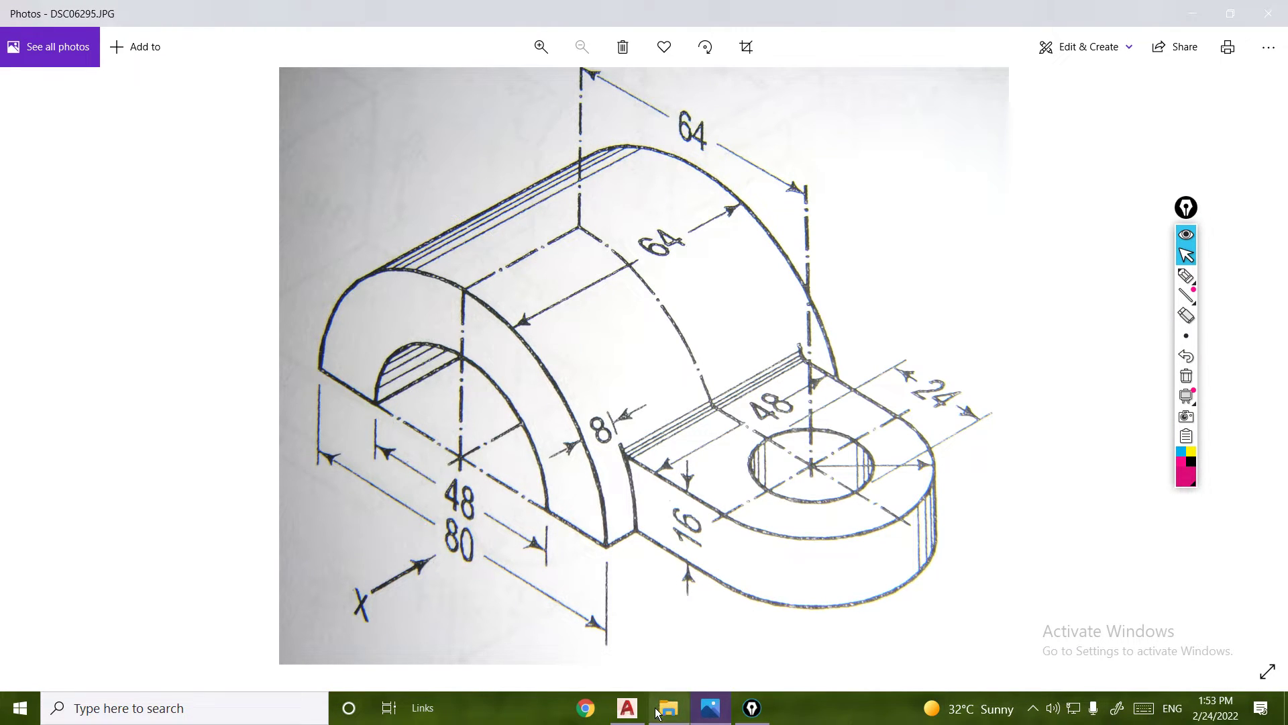
Press-pull the lug rectangle 48 units into a solid block, then compare with the reference photo.
{"action": "left_click", "coordinate": [627, 708]}
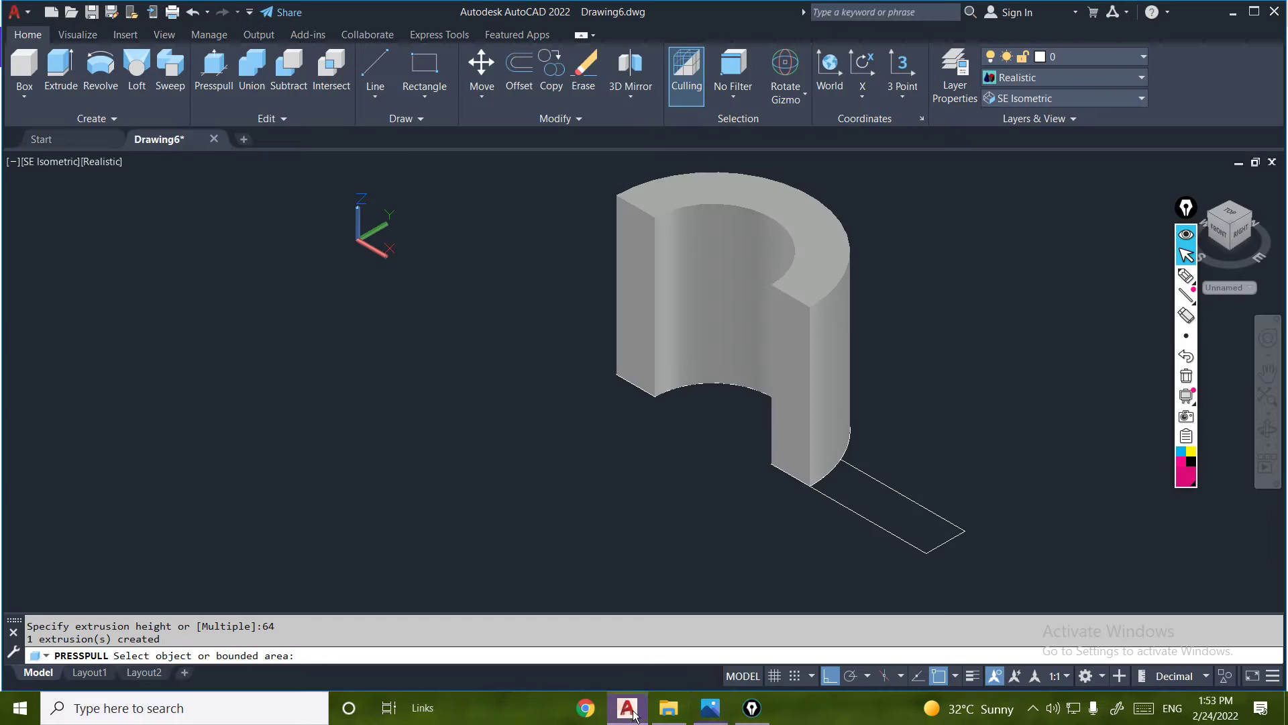
{"action": "left_click", "coordinate": [875, 495]}
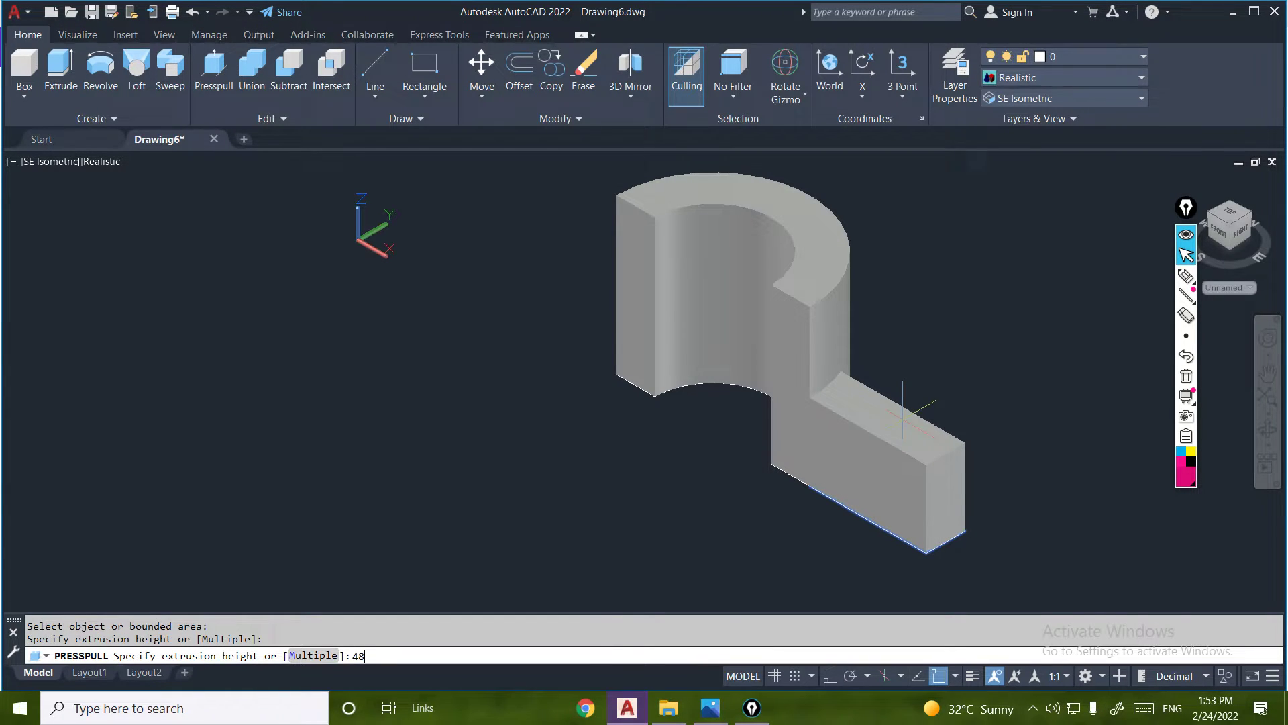
{"action": "type", "text": "48"}
{"action": "key", "text": "Return"}
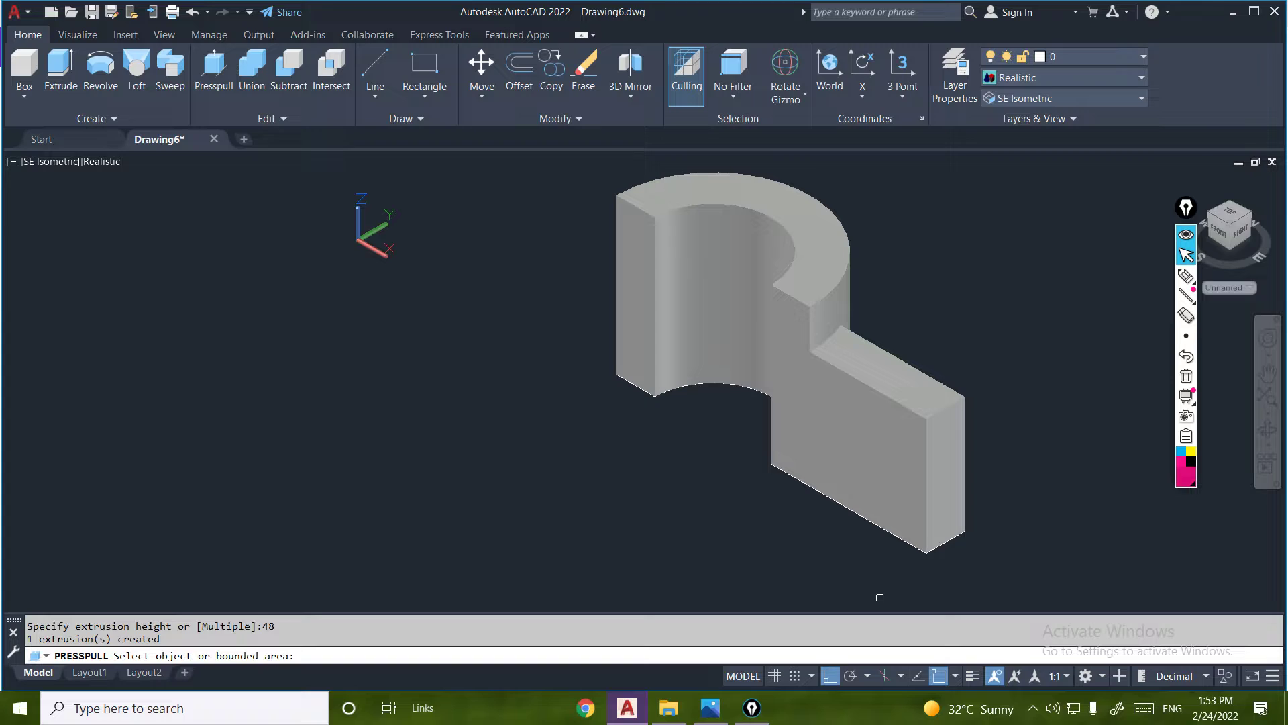
{"action": "key", "text": "Return"}
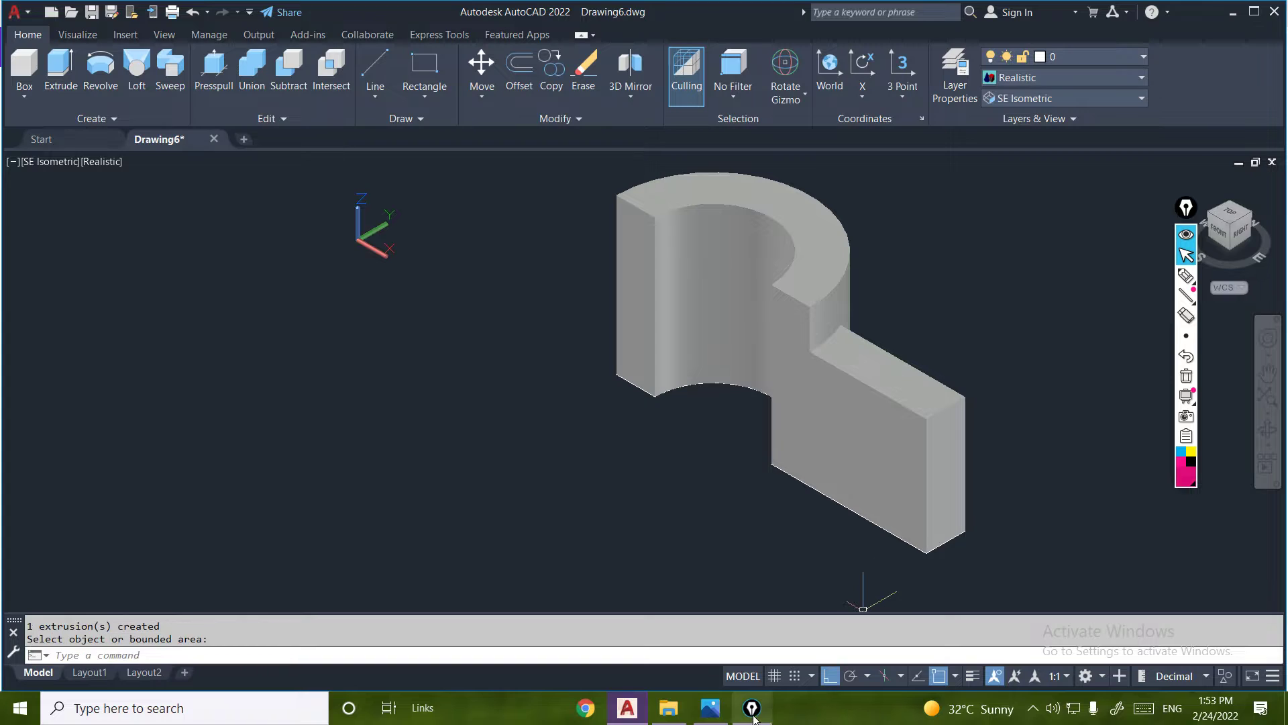
{"action": "left_click", "coordinate": [710, 708]}
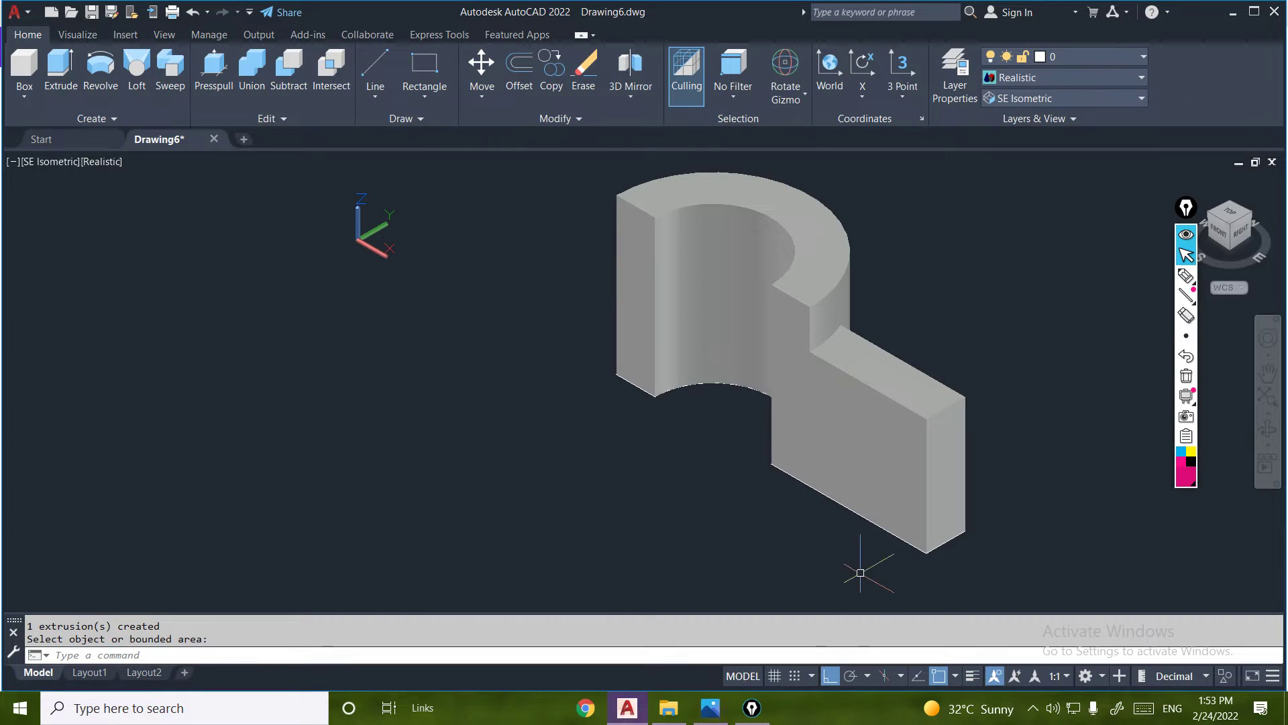
{"action": "left_click", "coordinate": [627, 708]}
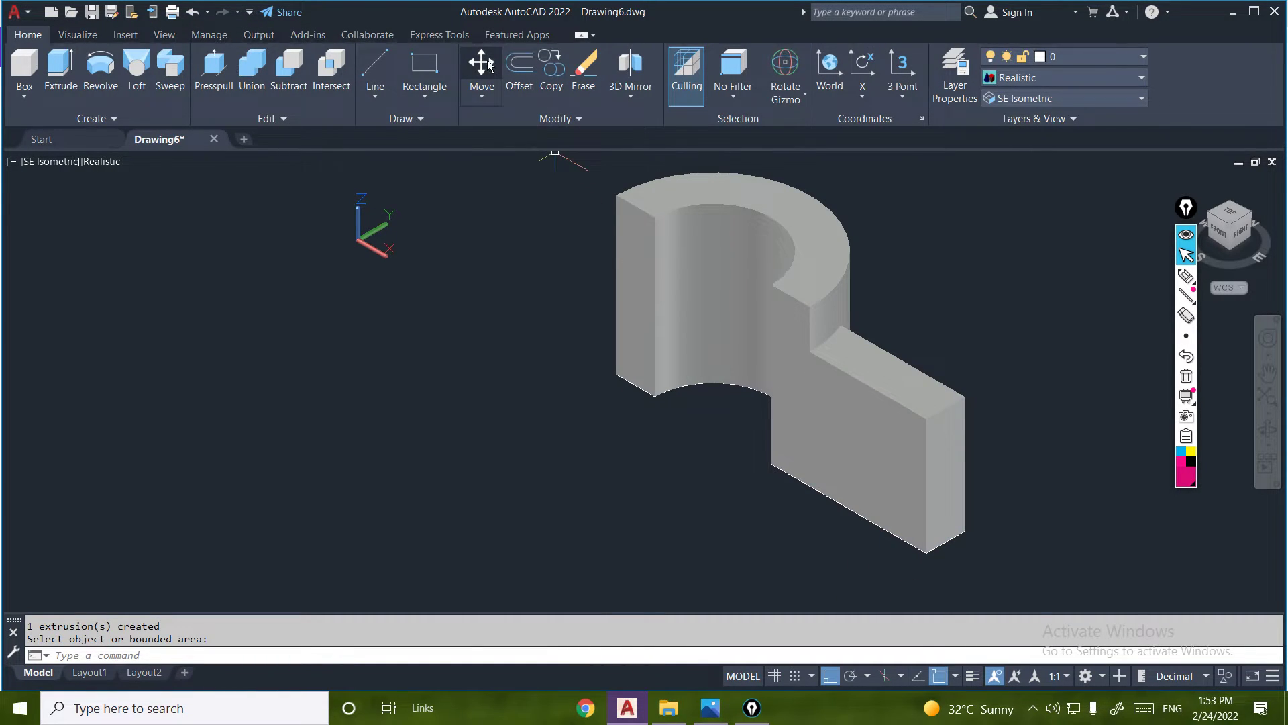
Move the lug block to the arm's end, then undo its accidental deletion.
{"action": "left_click", "coordinate": [482, 64]}
{"action": "left_click", "coordinate": [885, 450]}
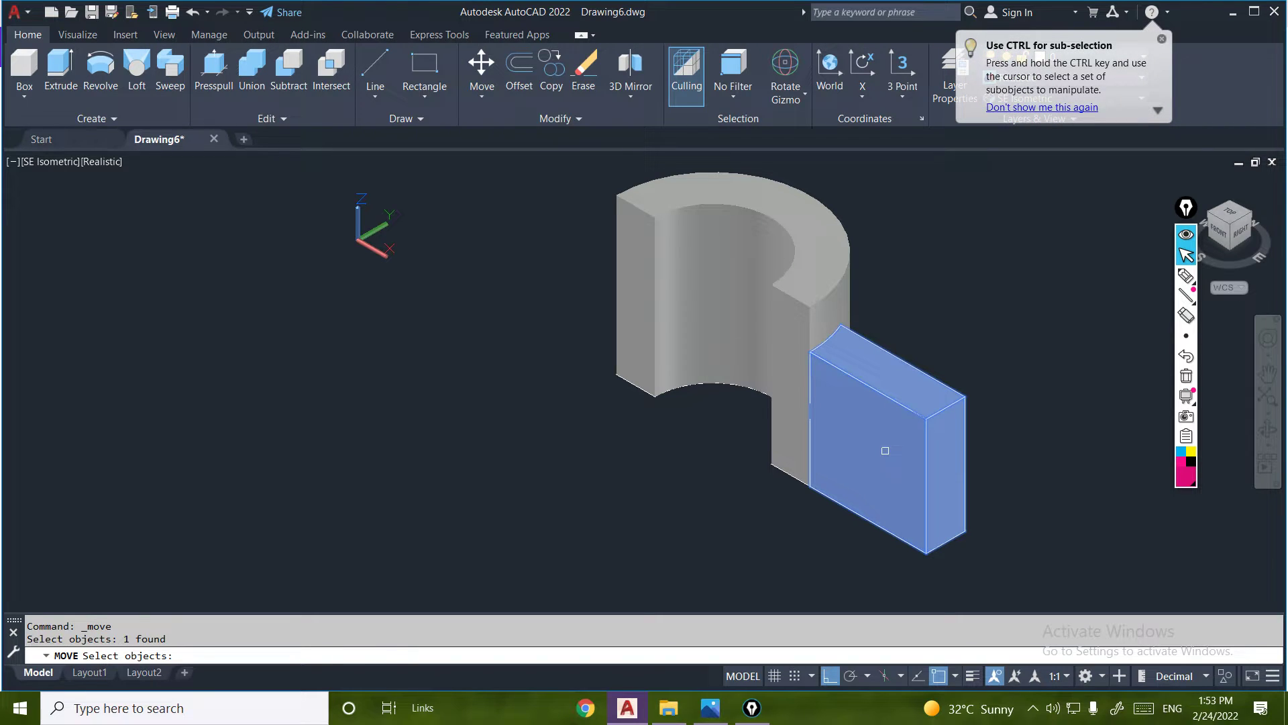
{"action": "key", "text": "Return"}
{"action": "left_click", "coordinate": [812, 417]}
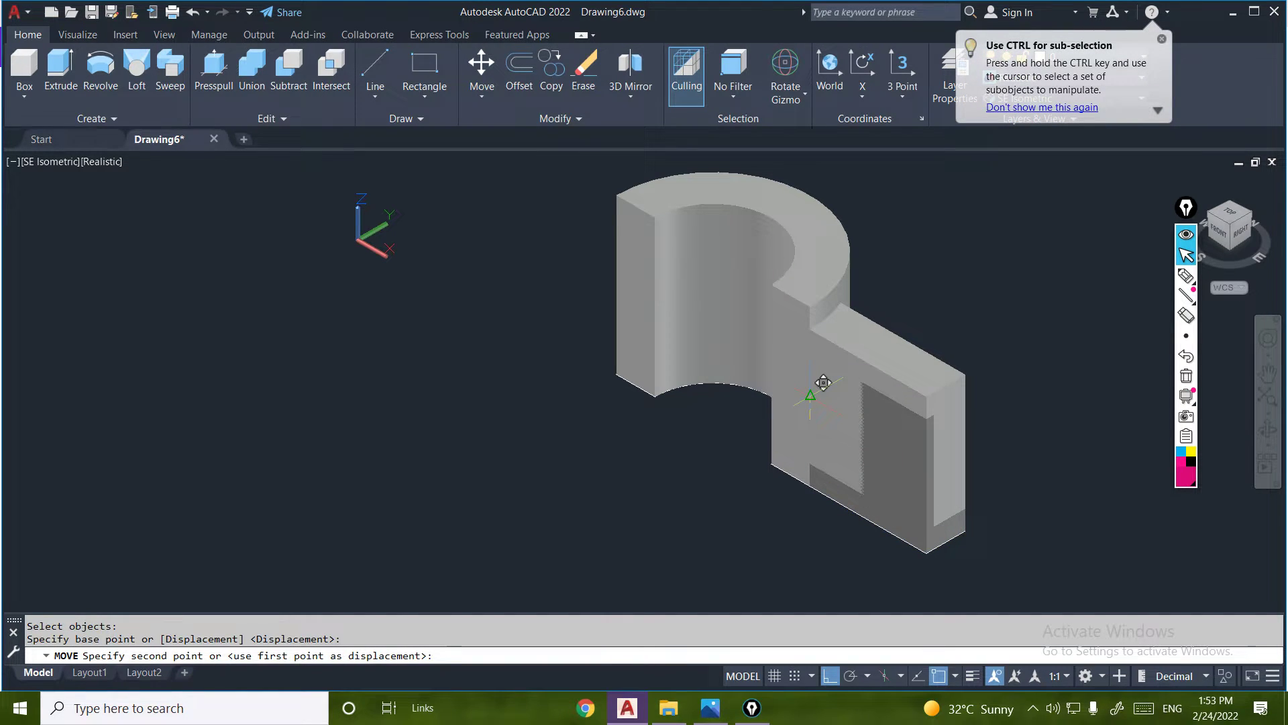
{"action": "left_click", "coordinate": [946, 541]}
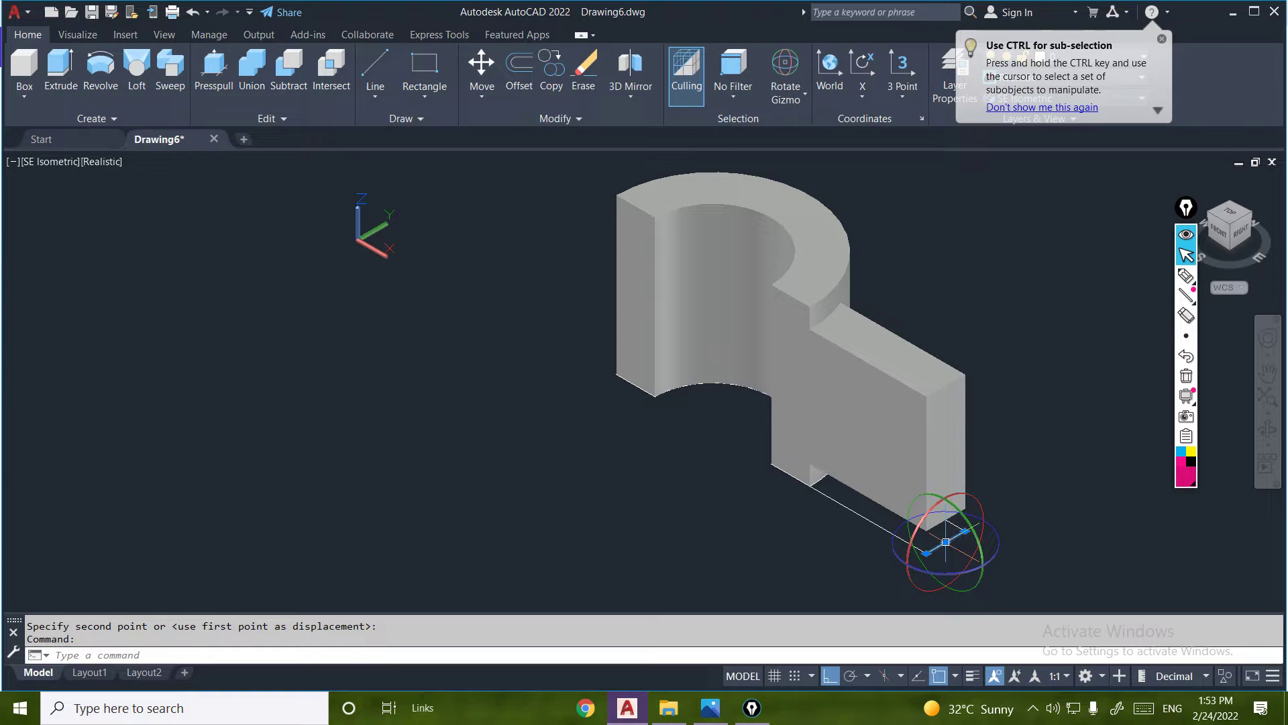
{"action": "key", "text": "Delete"}
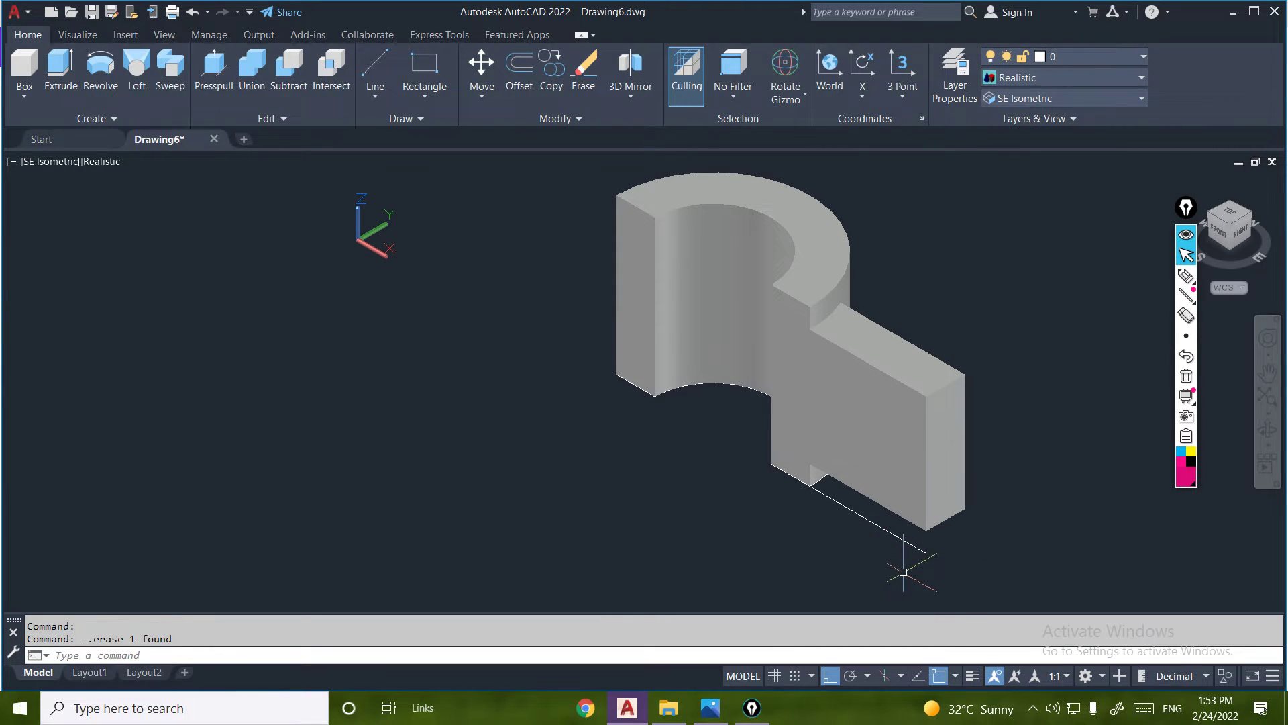
{"action": "key", "text": "ctrl+z"}
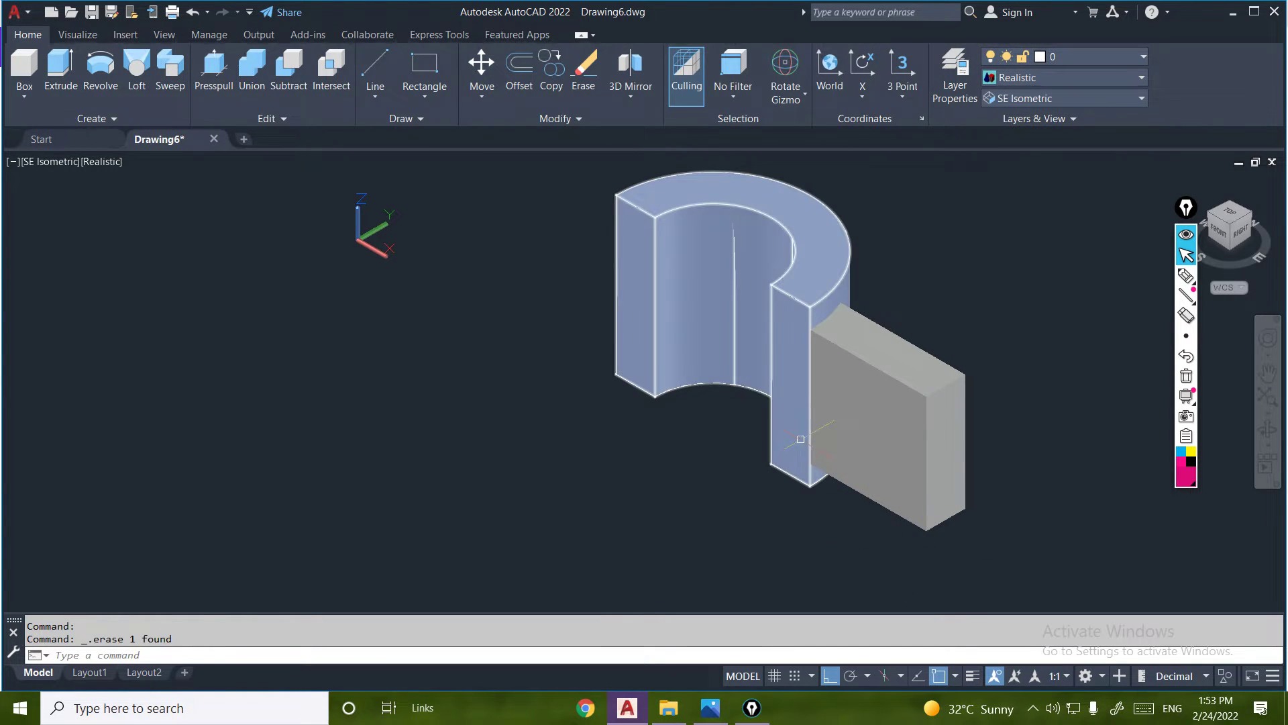
Select both solids and start rotating them about X, then cancel the rotation.
{"action": "left_click", "coordinate": [911, 251]}
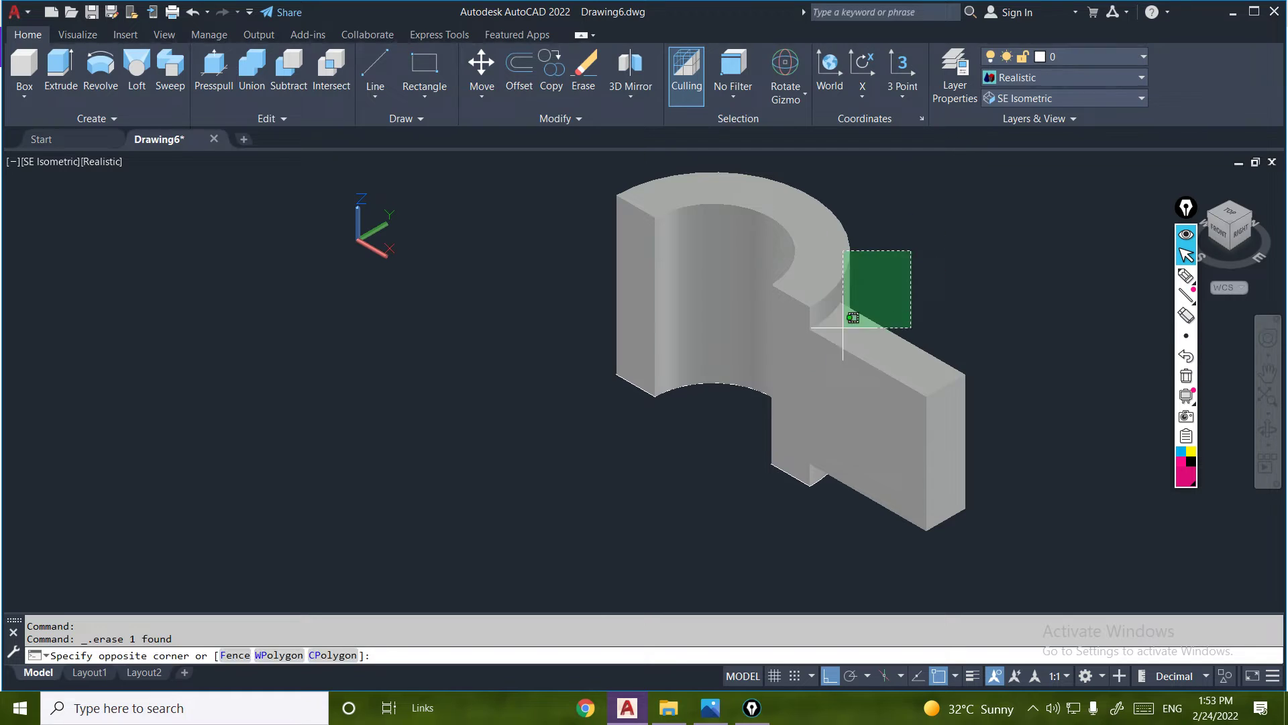
{"action": "left_click", "coordinate": [777, 392]}
{"action": "left_click", "coordinate": [797, 329]}
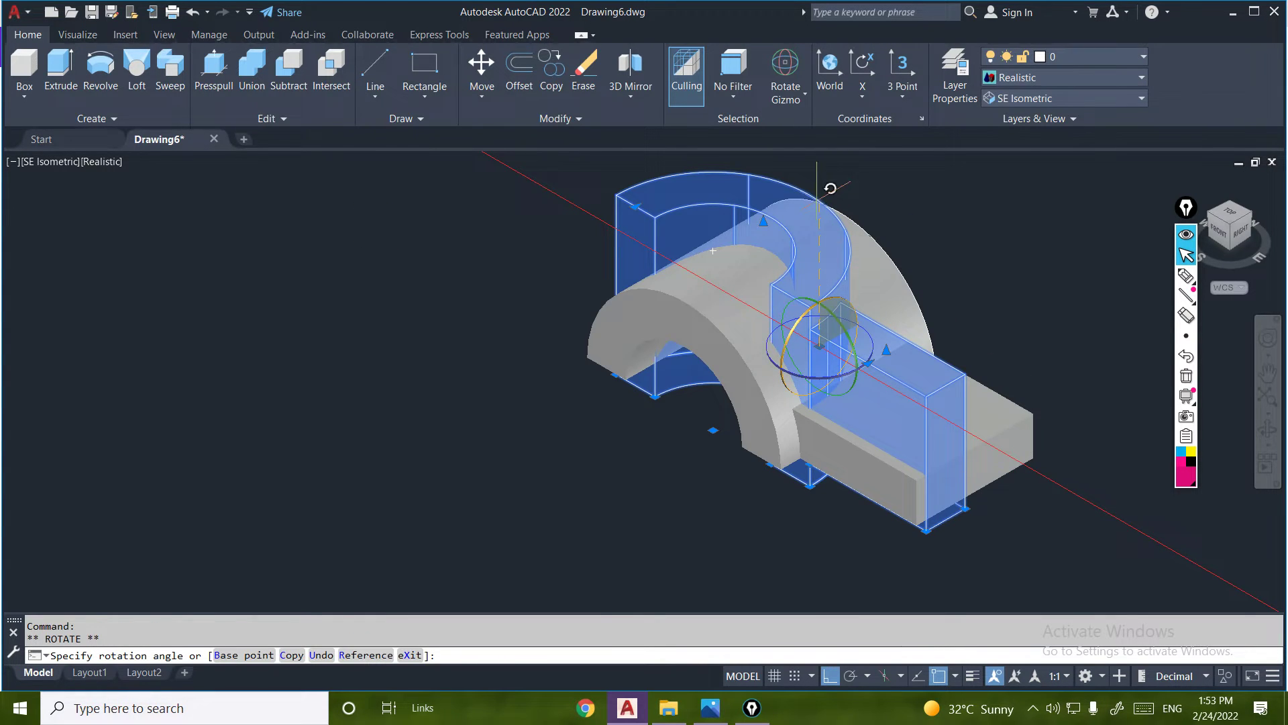
{"action": "key", "text": "Escape"}
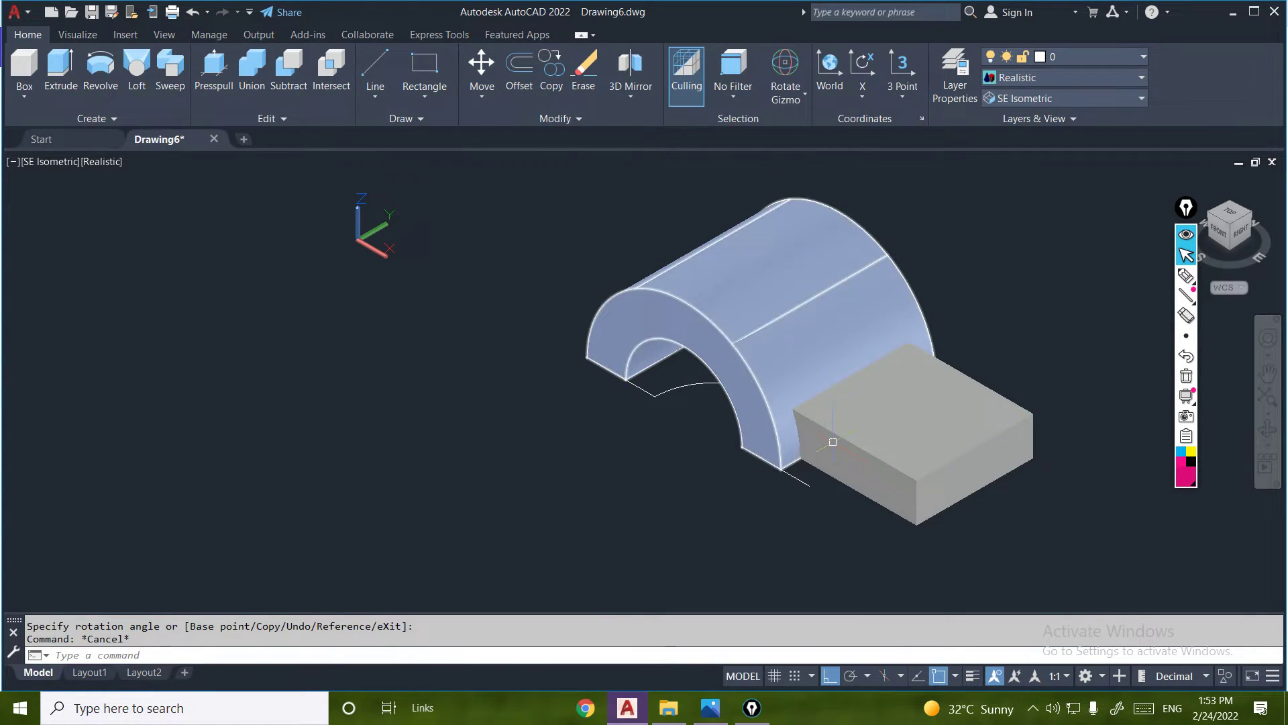
Delete the stray edges under the box and arch, then orbit to a front view.
{"action": "left_click", "coordinate": [791, 477], "text": "ctrl"}
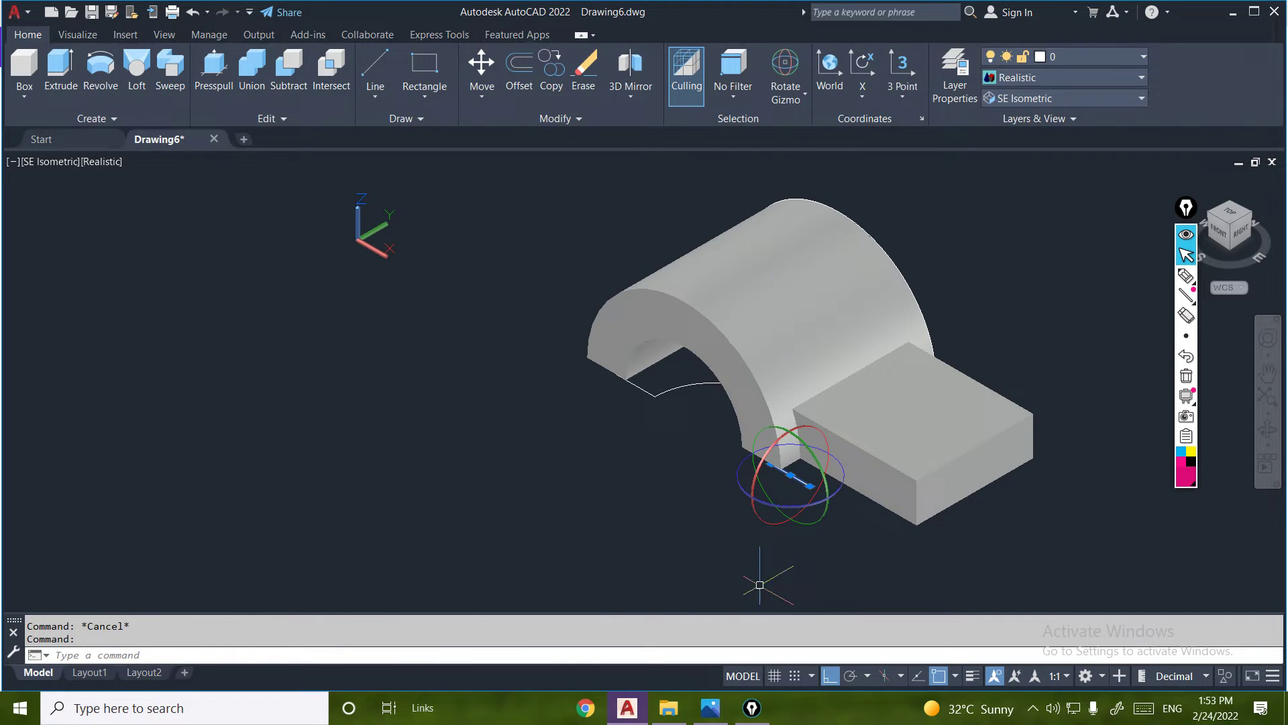
{"action": "key", "text": "Delete"}
{"action": "left_click", "coordinate": [682, 377]}
{"action": "left_click", "coordinate": [651, 419]}
{"action": "left_click", "coordinate": [654, 423]}
{"action": "key", "text": "Delete"}
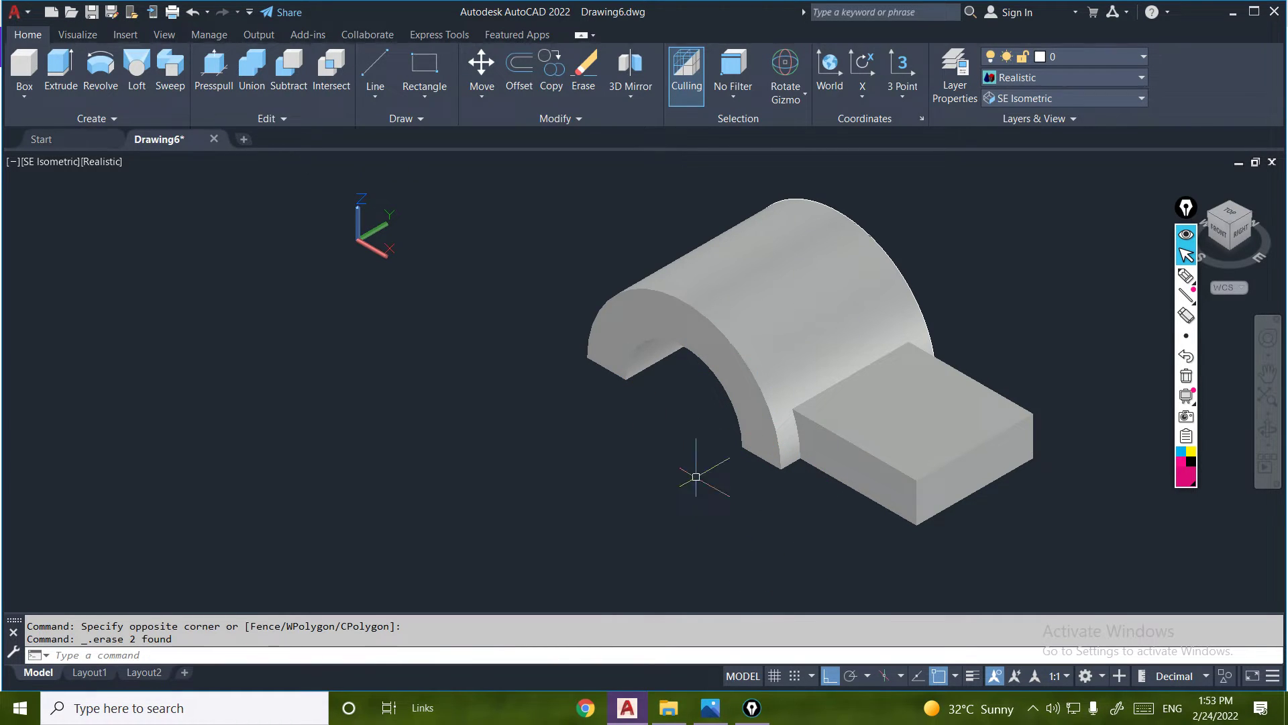
{"action": "mouse_move", "coordinate": [778, 530]}
{"action": "middle_mouse_down", "text": "shift"}
{"action": "mouse_move", "coordinate": [823, 505]}
{"action": "mouse_move", "coordinate": [851, 460]}
{"action": "mouse_move", "coordinate": [787, 431]}
{"action": "mouse_move", "coordinate": [742, 469]}
{"action": "mouse_move", "coordinate": [756, 530]}
{"action": "mouse_move", "coordinate": [839, 477]}
{"action": "mouse_move", "coordinate": [900, 497]}
{"action": "middle_mouse_up", "text": "shift"}
Apply the Conceptual visual style, orbit slightly, and bring up the reference photo.
{"action": "left_click", "coordinate": [911, 499]}
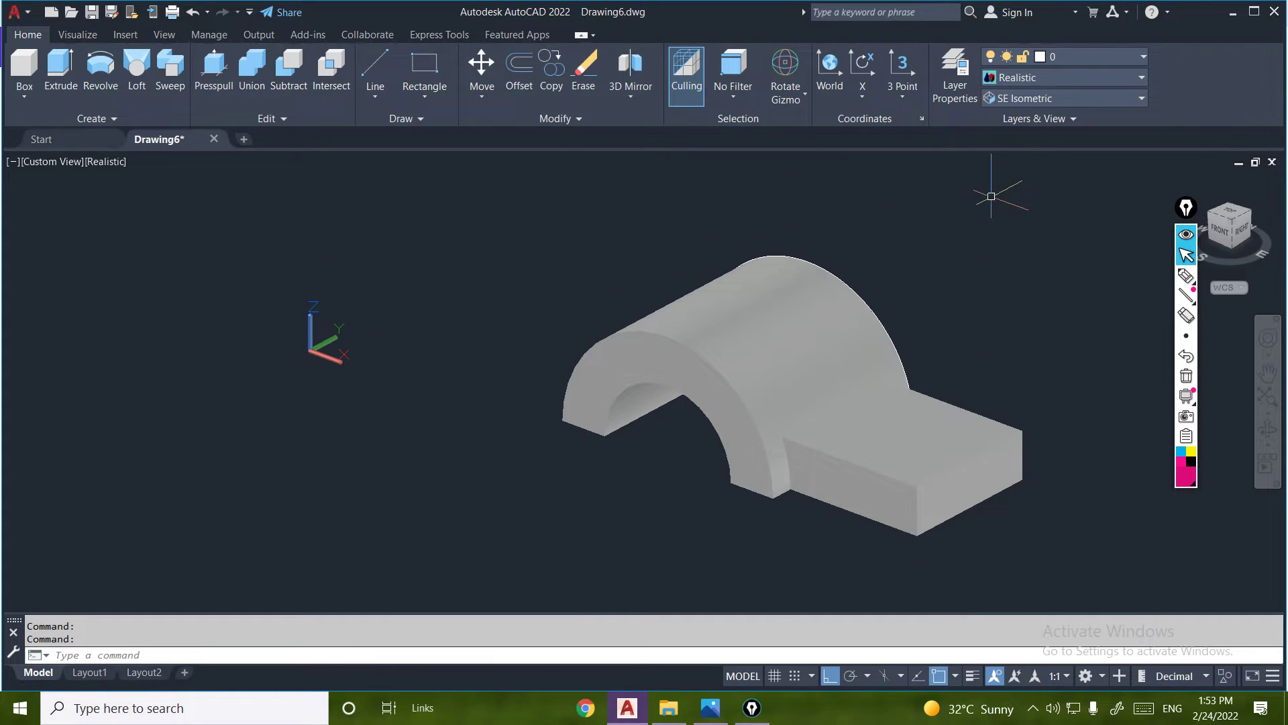
{"action": "left_click", "coordinate": [1045, 78]}
{"action": "left_click", "coordinate": [1087, 124]}
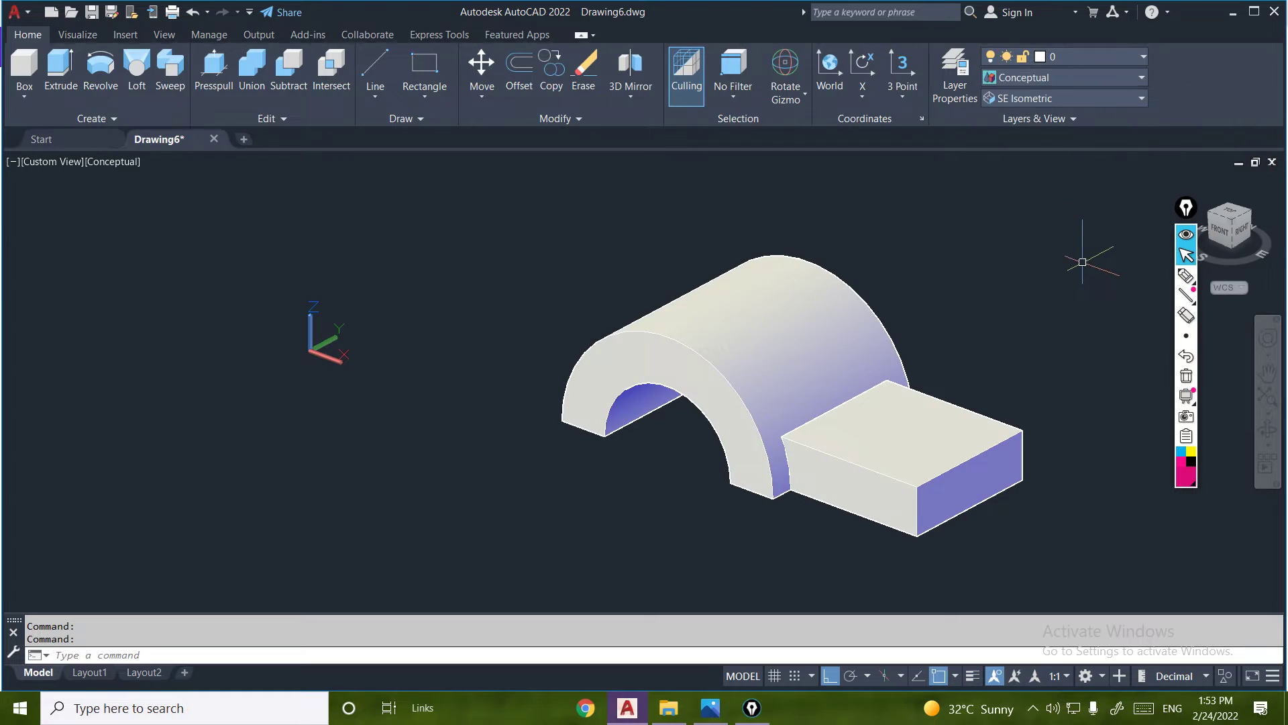
{"action": "mouse_move", "coordinate": [977, 302]}
{"action": "middle_mouse_down", "text": "shift"}
{"action": "mouse_move", "coordinate": [946, 320]}
{"action": "mouse_move", "coordinate": [964, 323]}
{"action": "mouse_move", "coordinate": [837, 310]}
{"action": "mouse_move", "coordinate": [771, 287]}
{"action": "middle_mouse_up", "text": "shift"}
{"action": "left_click", "coordinate": [710, 708]}
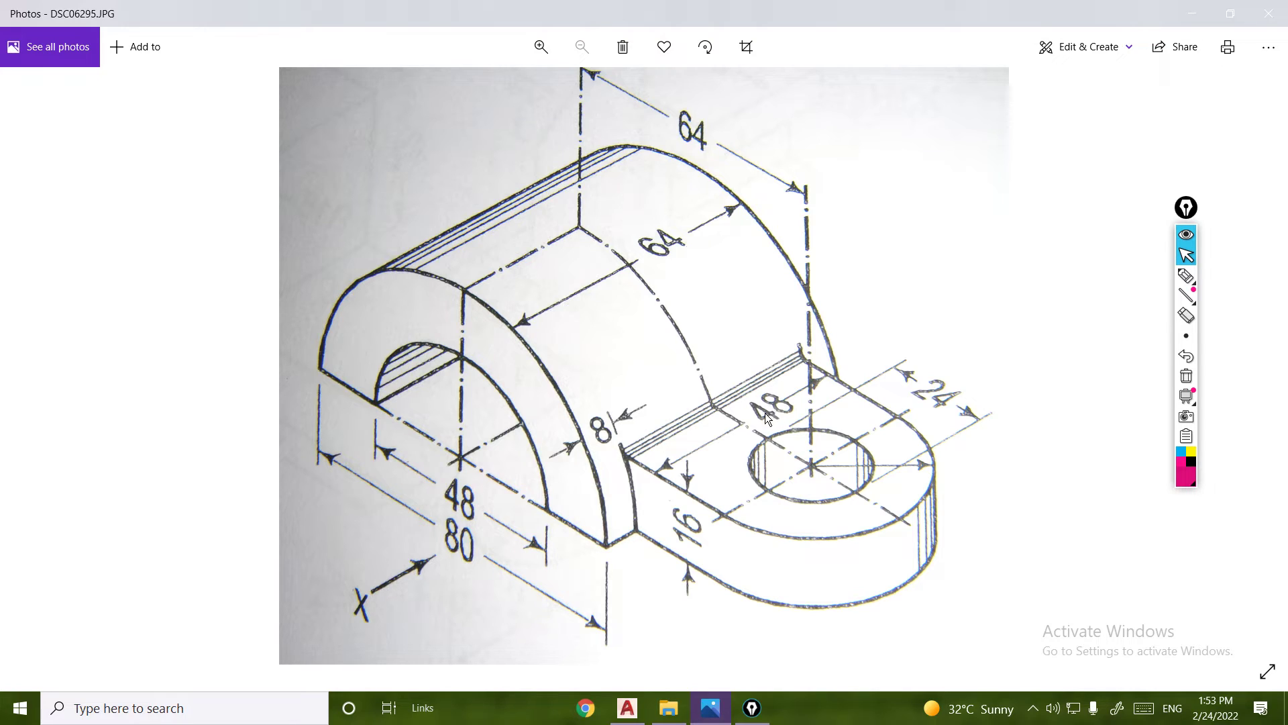
Fillet the box's two outer vertical end edges with radius 24, then view the reference photo.
{"action": "left_click", "coordinate": [627, 708]}
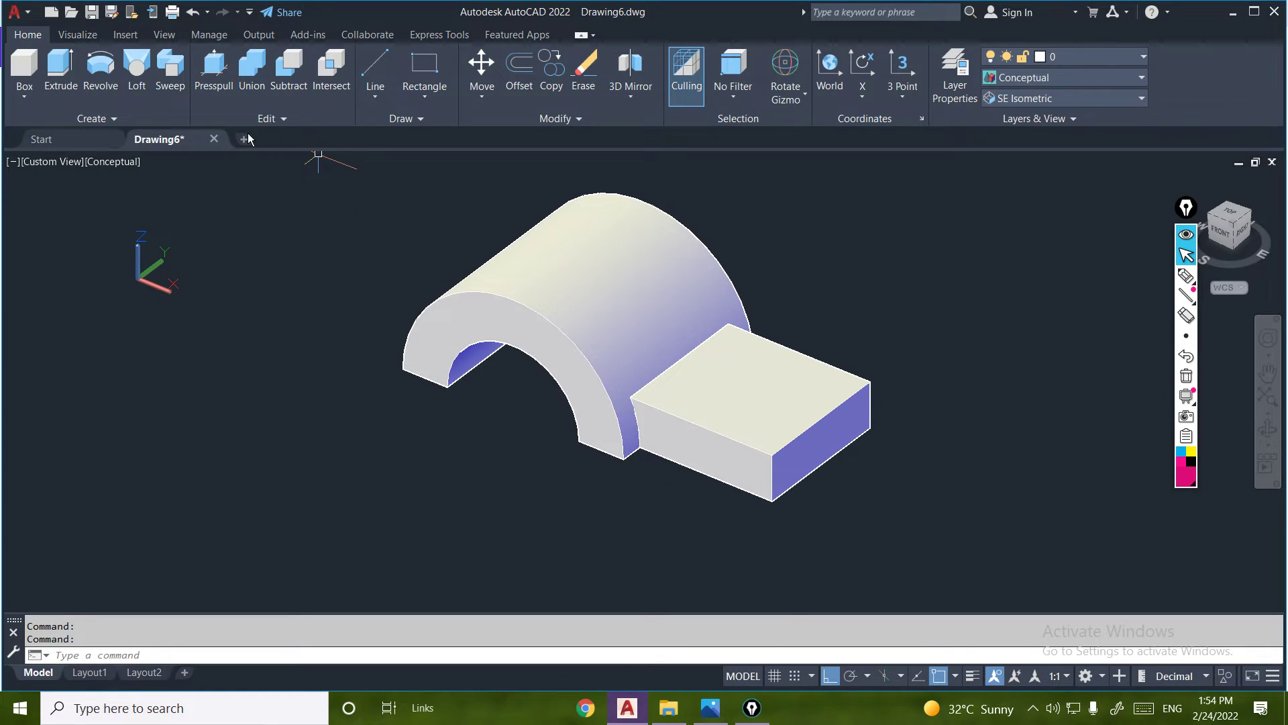
{"action": "left_click", "coordinate": [281, 119]}
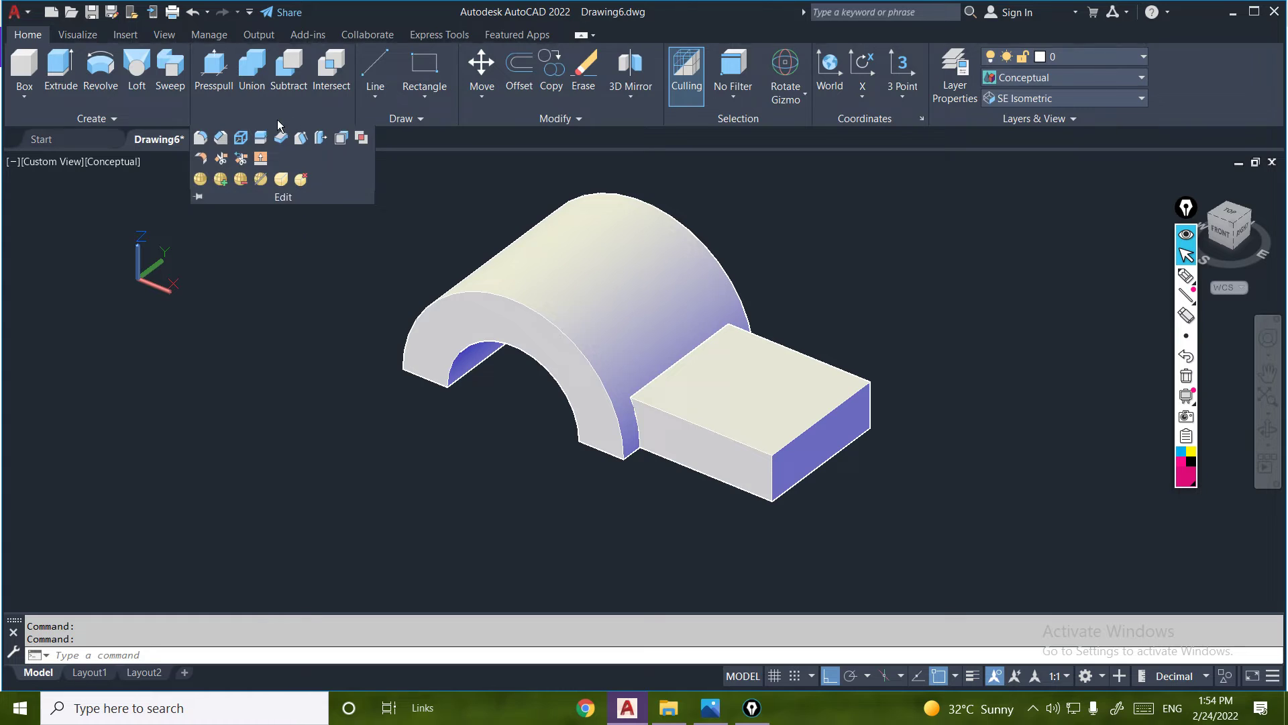
{"action": "left_click", "coordinate": [201, 139]}
{"action": "left_click", "coordinate": [315, 655]}
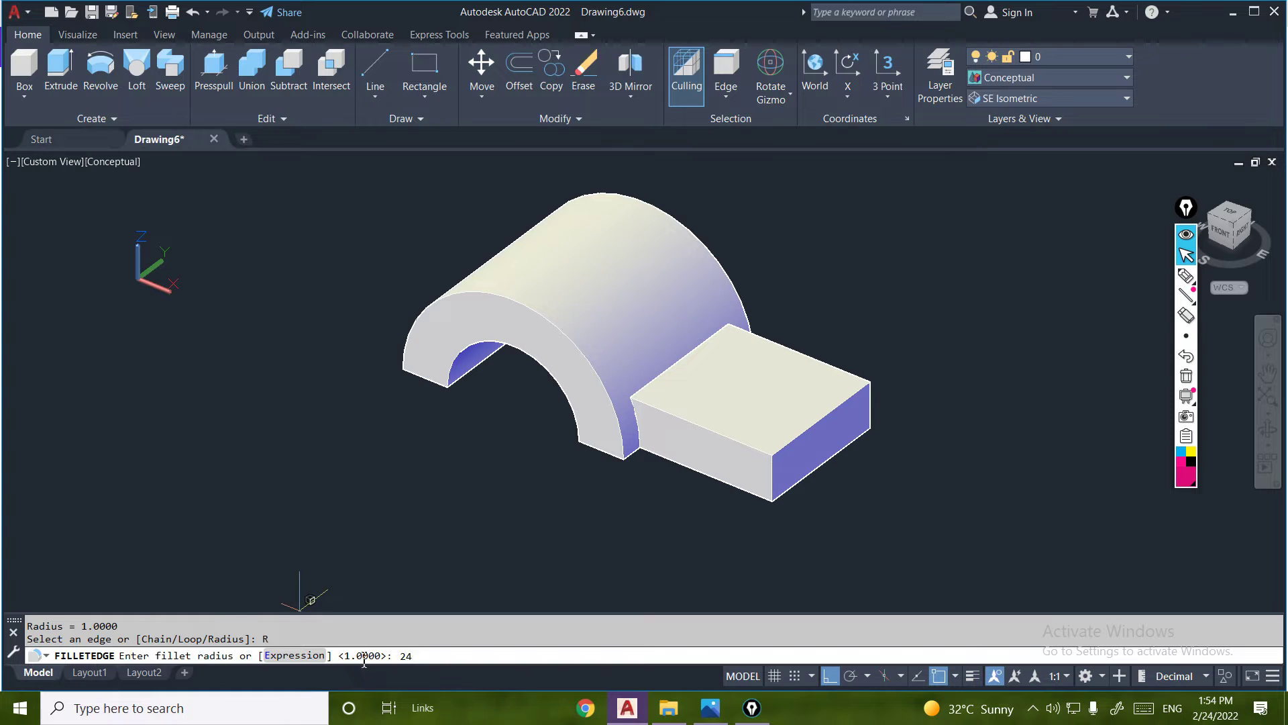
{"action": "key", "text": "Return"}
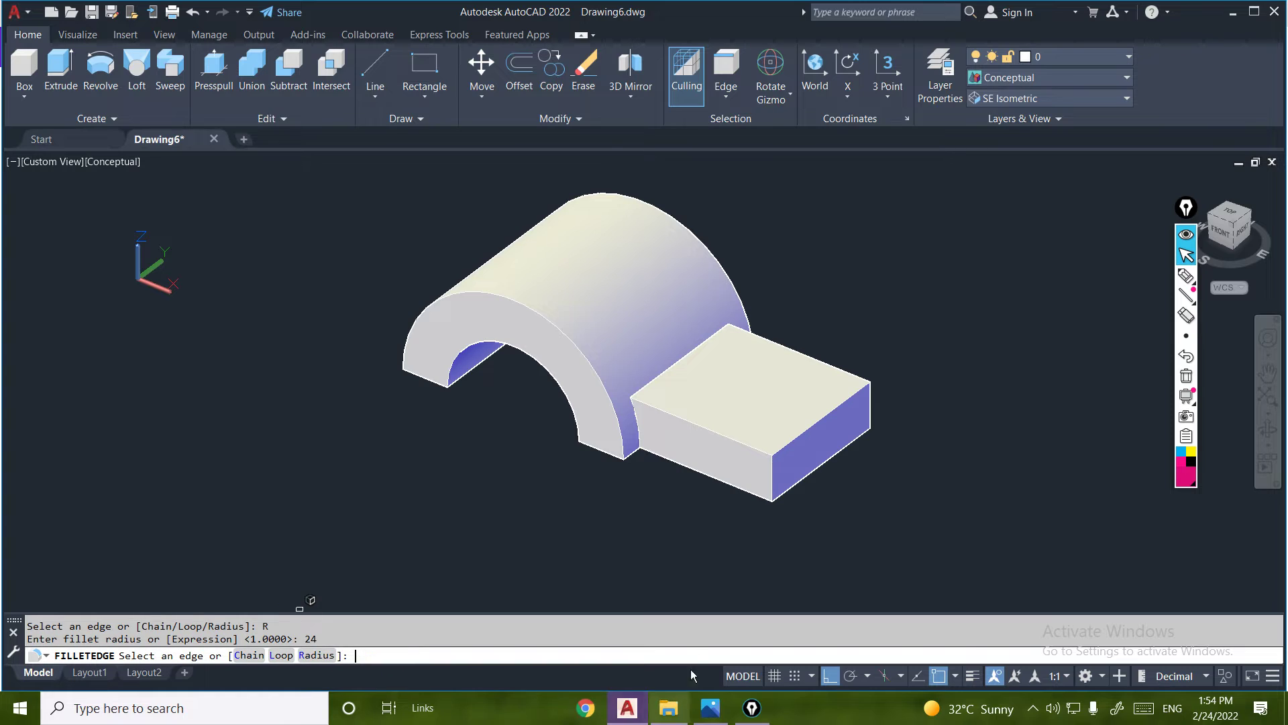
{"action": "left_click", "coordinate": [773, 481]}
{"action": "left_click", "coordinate": [872, 400]}
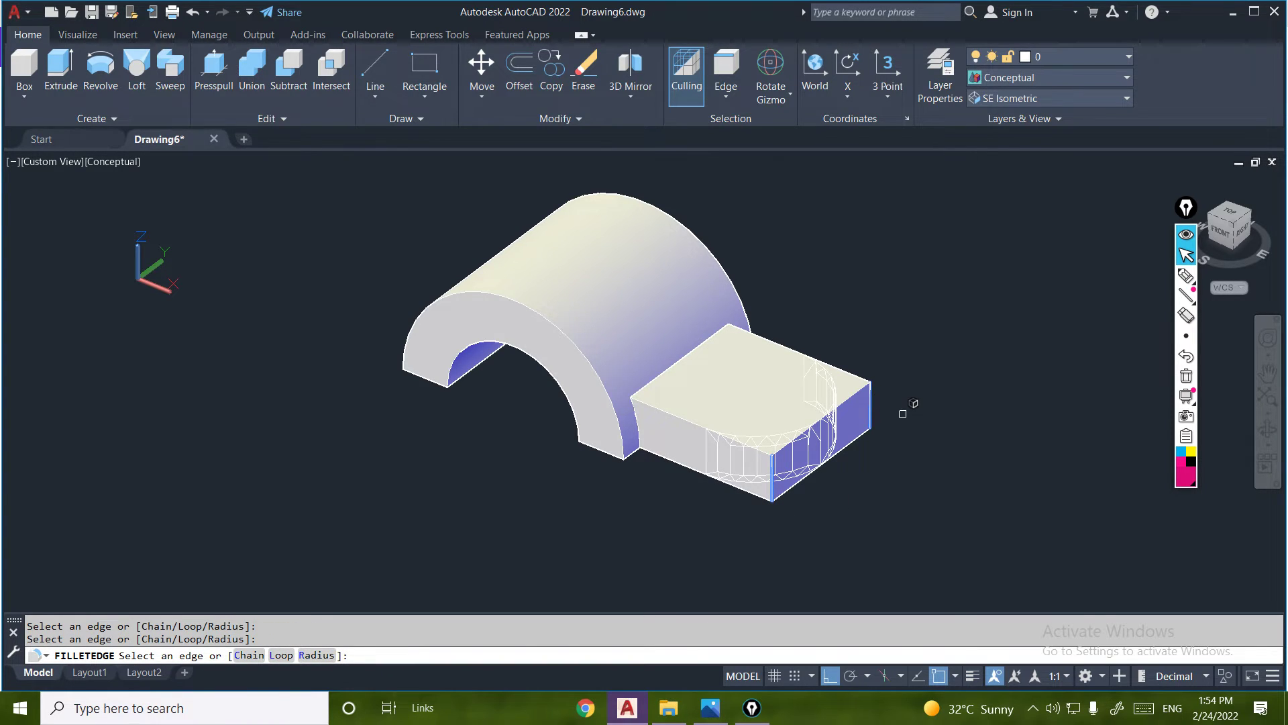
{"action": "key", "text": "Return"}
{"action": "key", "text": "Return"}
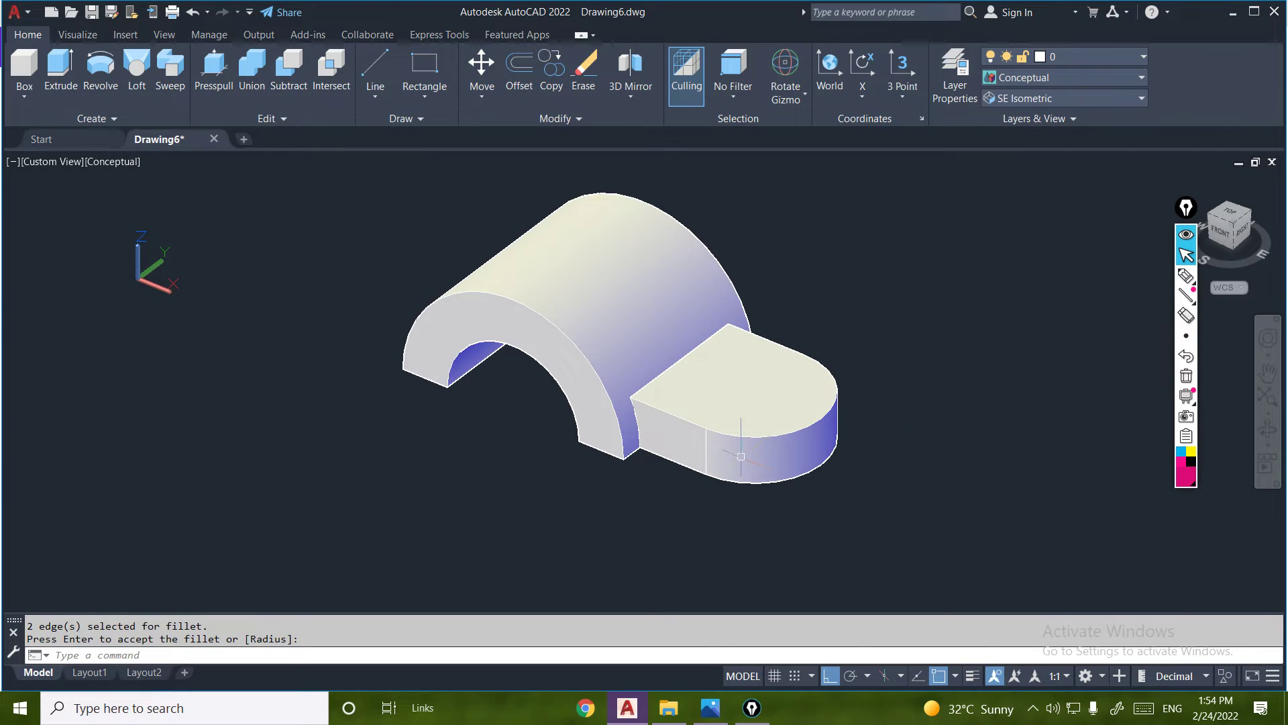
{"action": "left_click", "coordinate": [712, 715]}
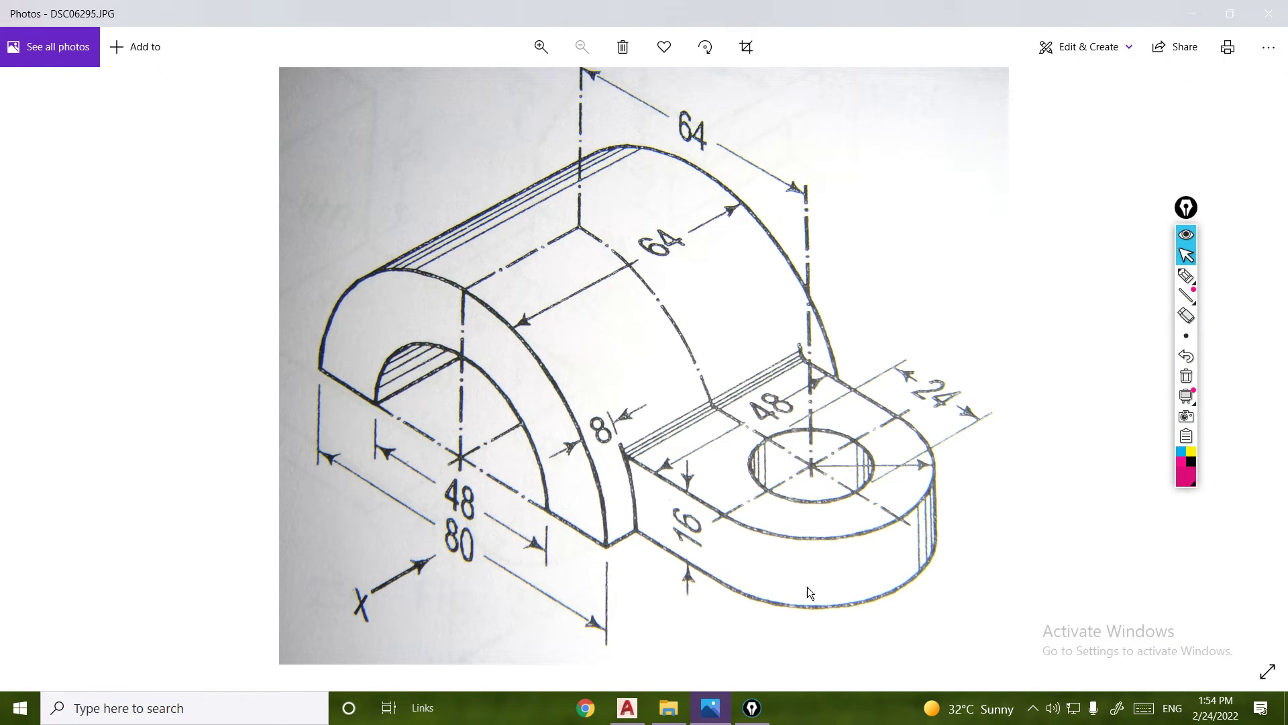
Draw a 24-diameter circle centred on the lug's rounded end.
{"action": "left_click", "coordinate": [627, 708]}
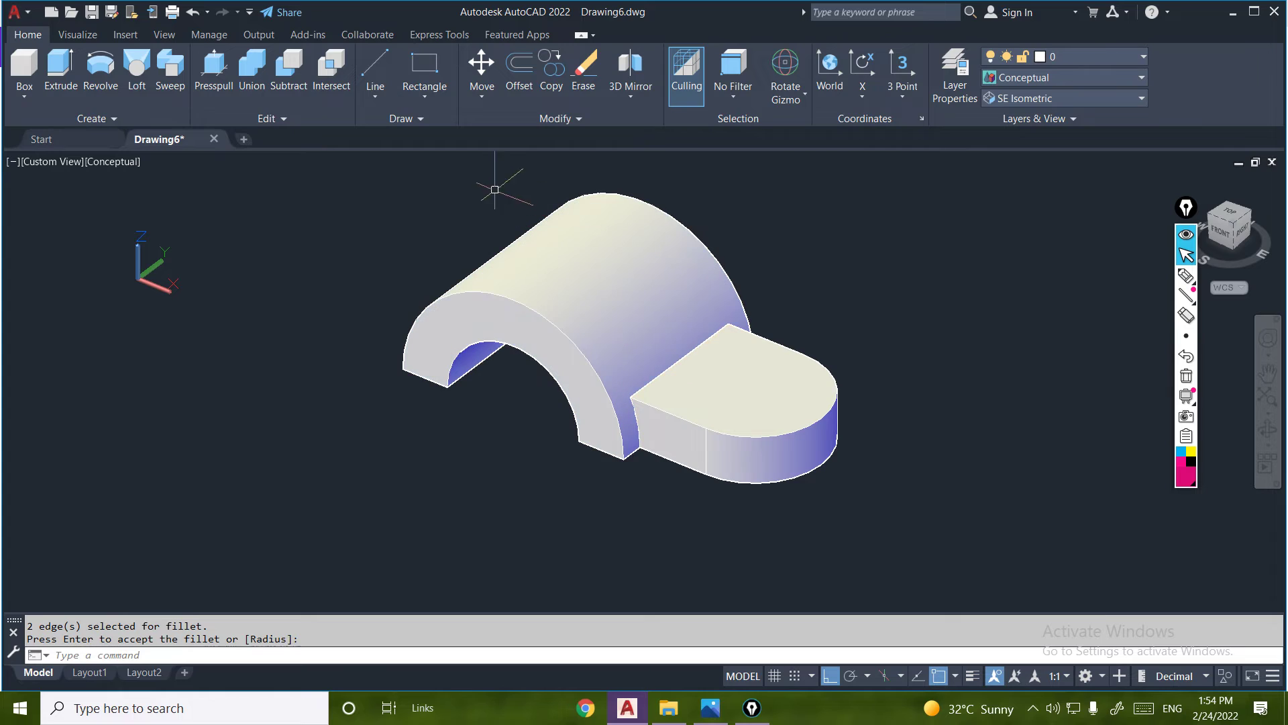
{"action": "left_click", "coordinate": [421, 118]}
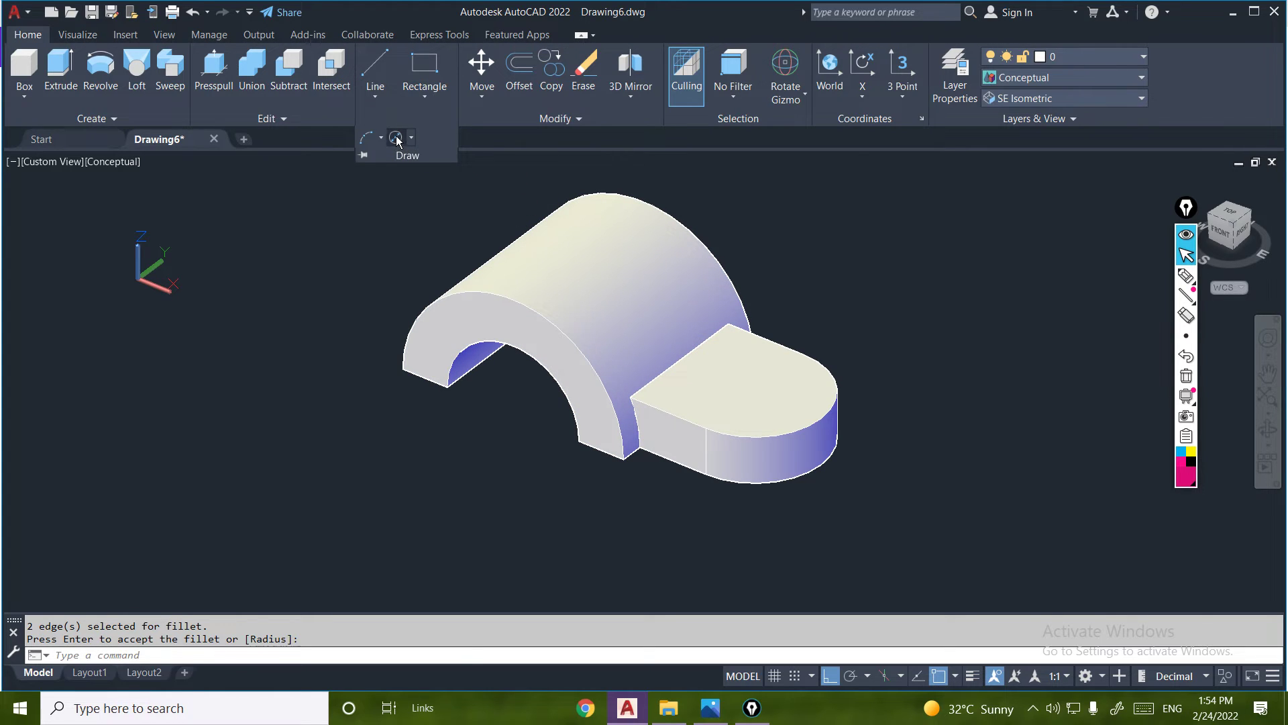
{"action": "left_click", "coordinate": [396, 139]}
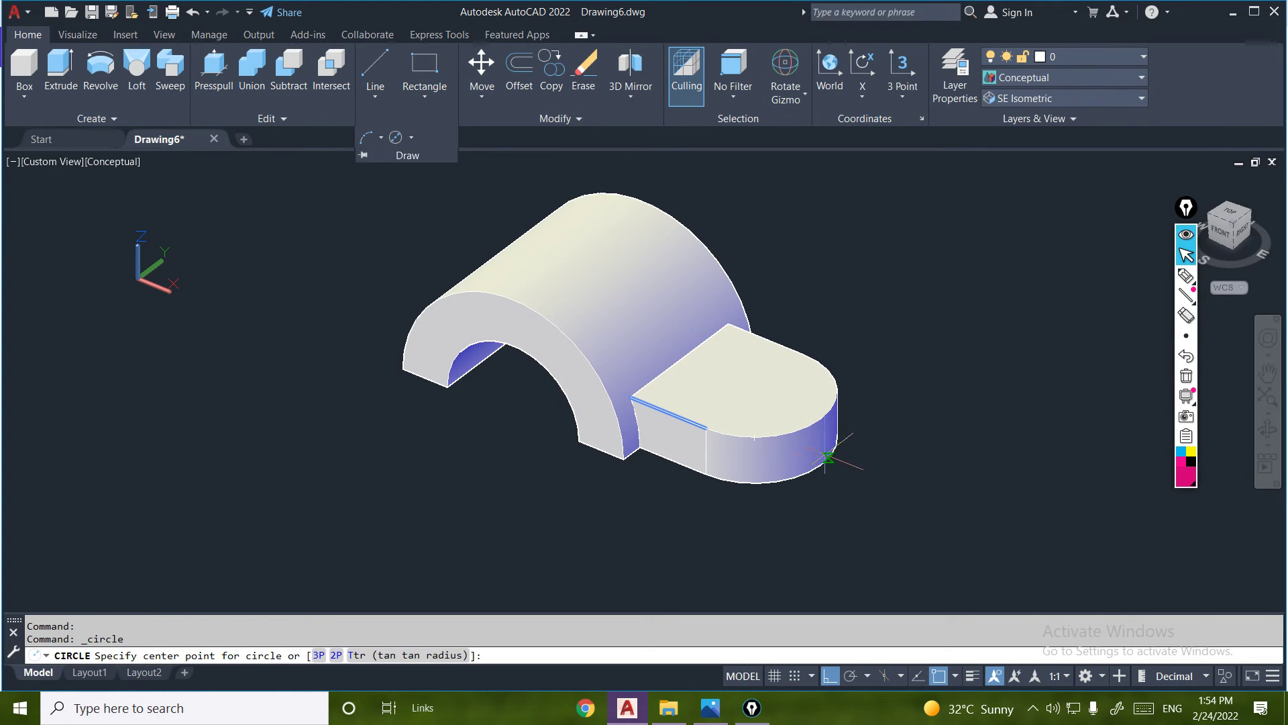
{"action": "left_click", "coordinate": [754, 392]}
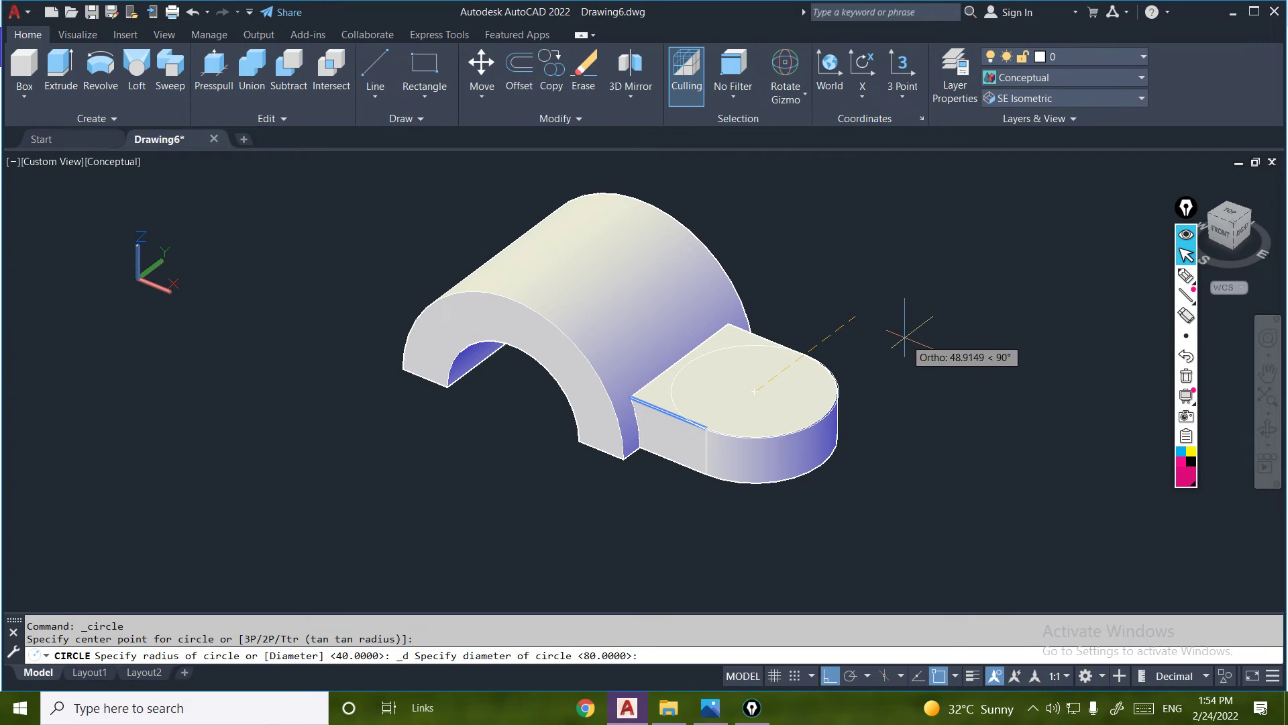
{"action": "key", "text": "Return"}
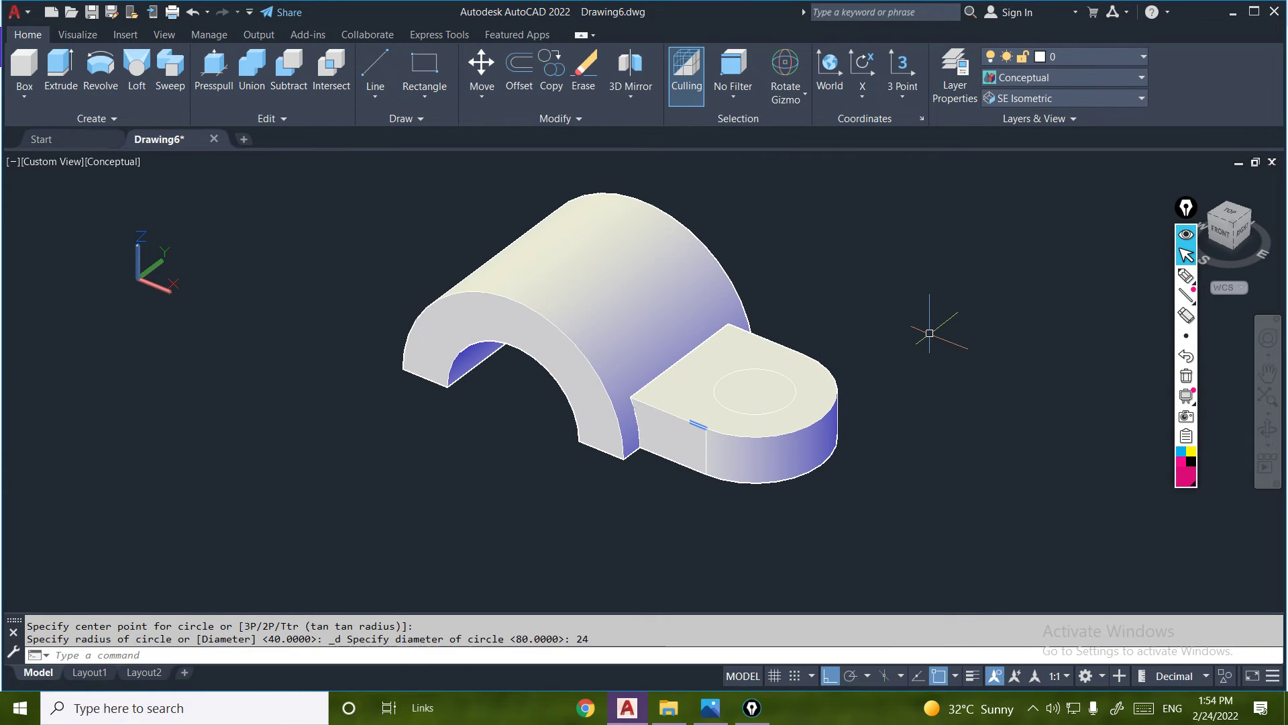
Switch the model to the Shaded with edges visual style.
{"action": "scroll", "coordinate": [897, 374], "scroll_direction": "up", "scroll_amount": 2}
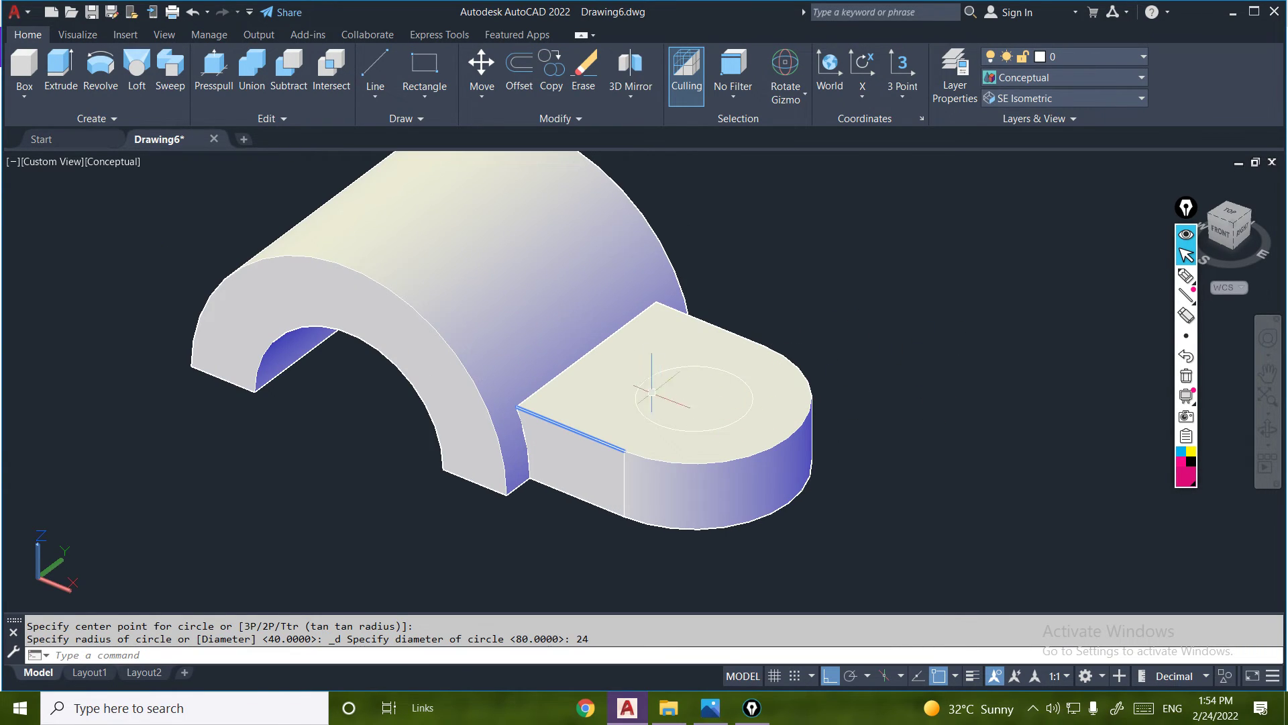
{"action": "left_click", "coordinate": [1024, 78]}
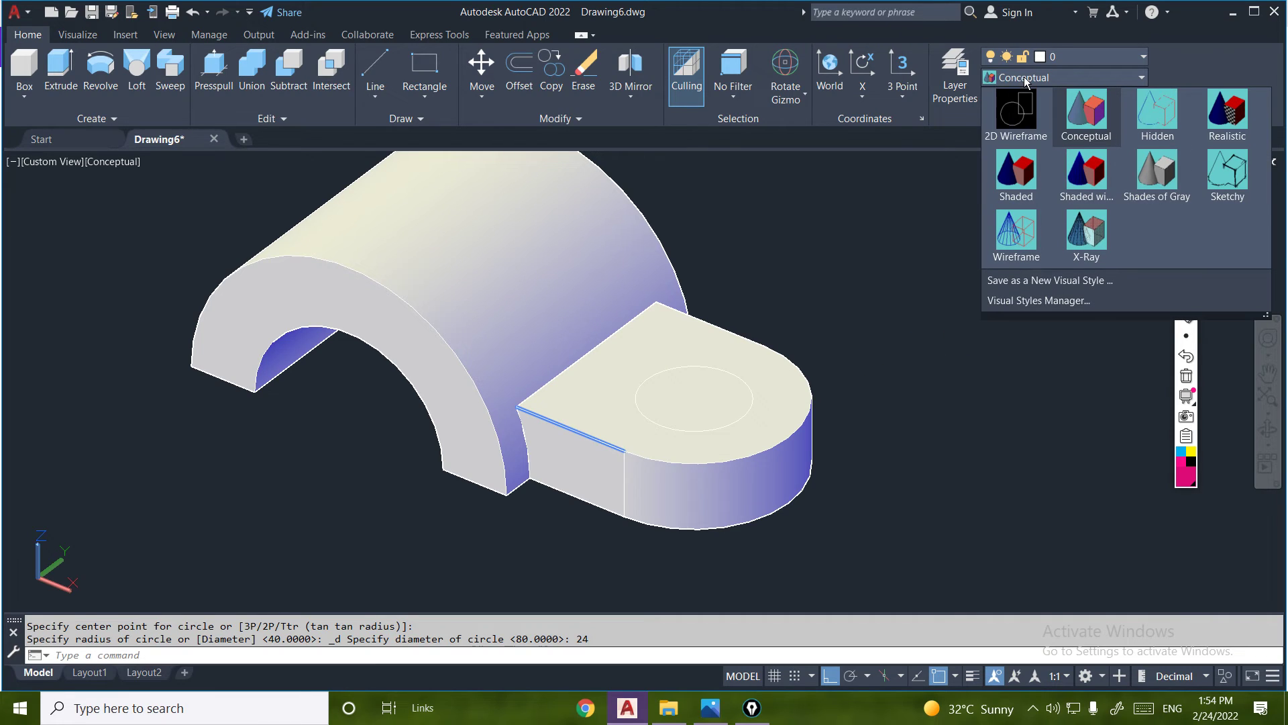
{"action": "left_click", "coordinate": [1087, 173]}
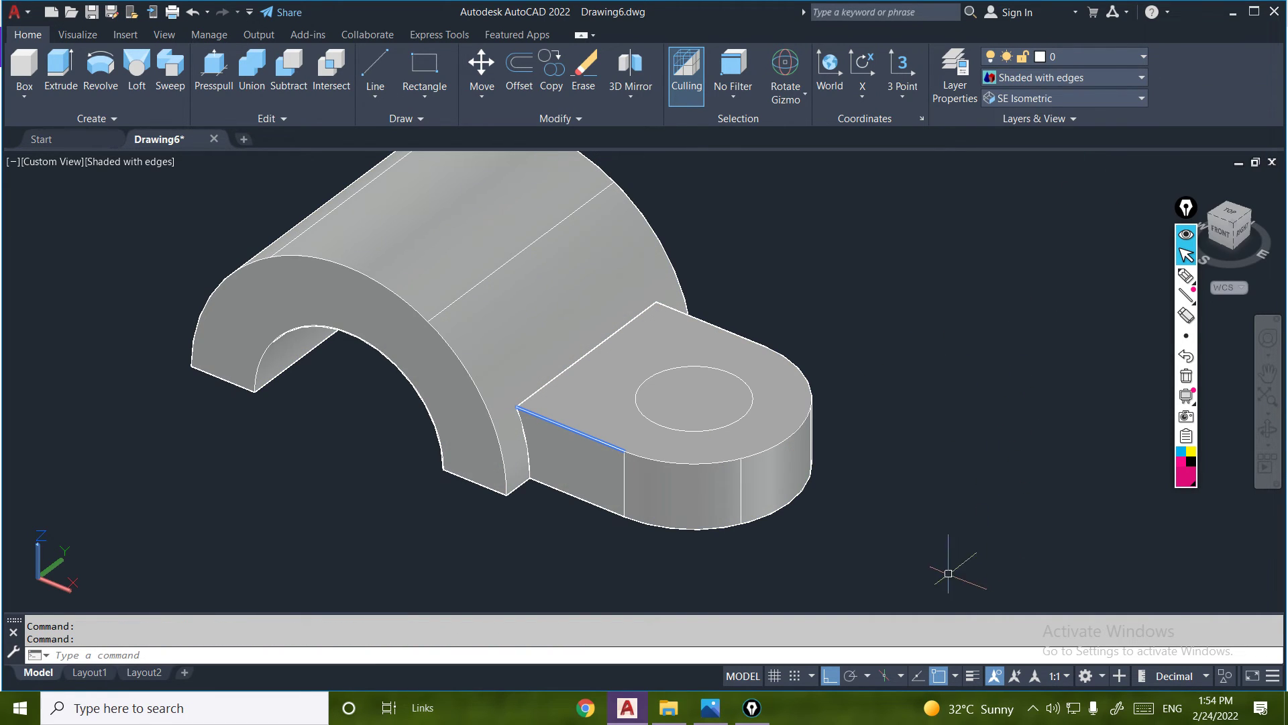
Press-pull the 24 circle down through the lug to cut a hole, then compare with the photo.
{"action": "left_click", "coordinate": [218, 75]}
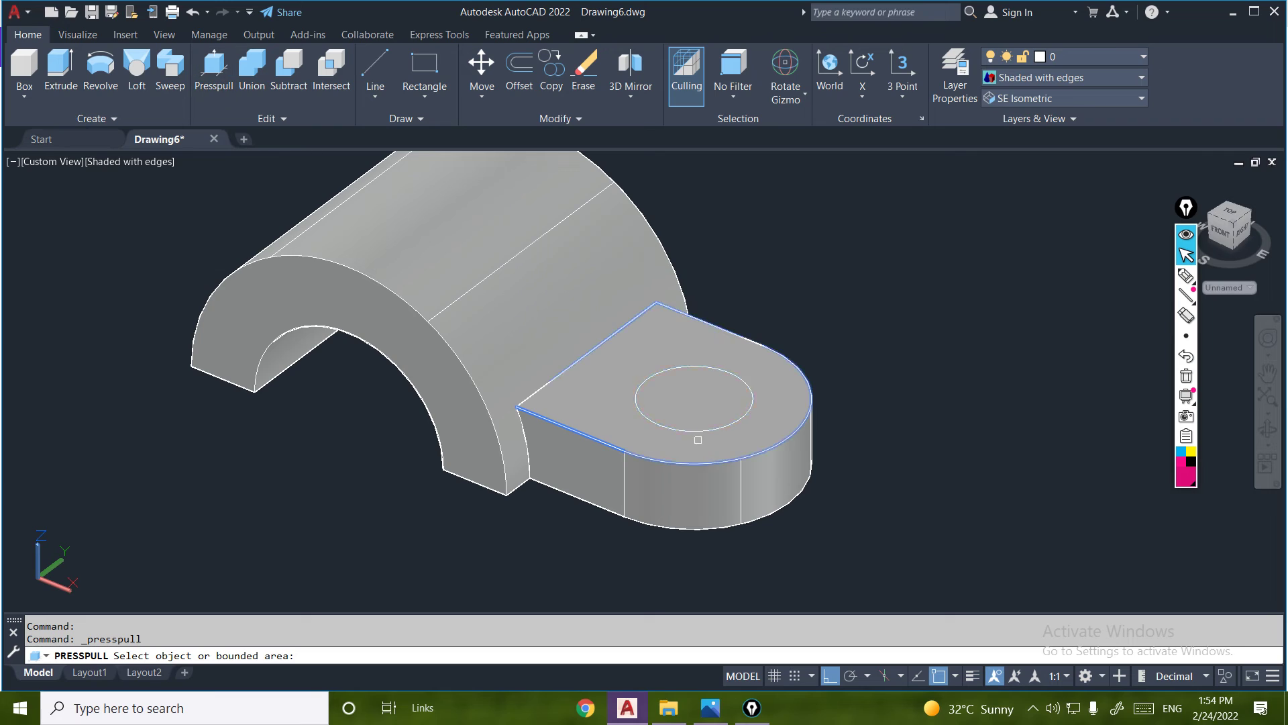
{"action": "left_click", "coordinate": [704, 402]}
{"action": "left_click", "coordinate": [707, 574]}
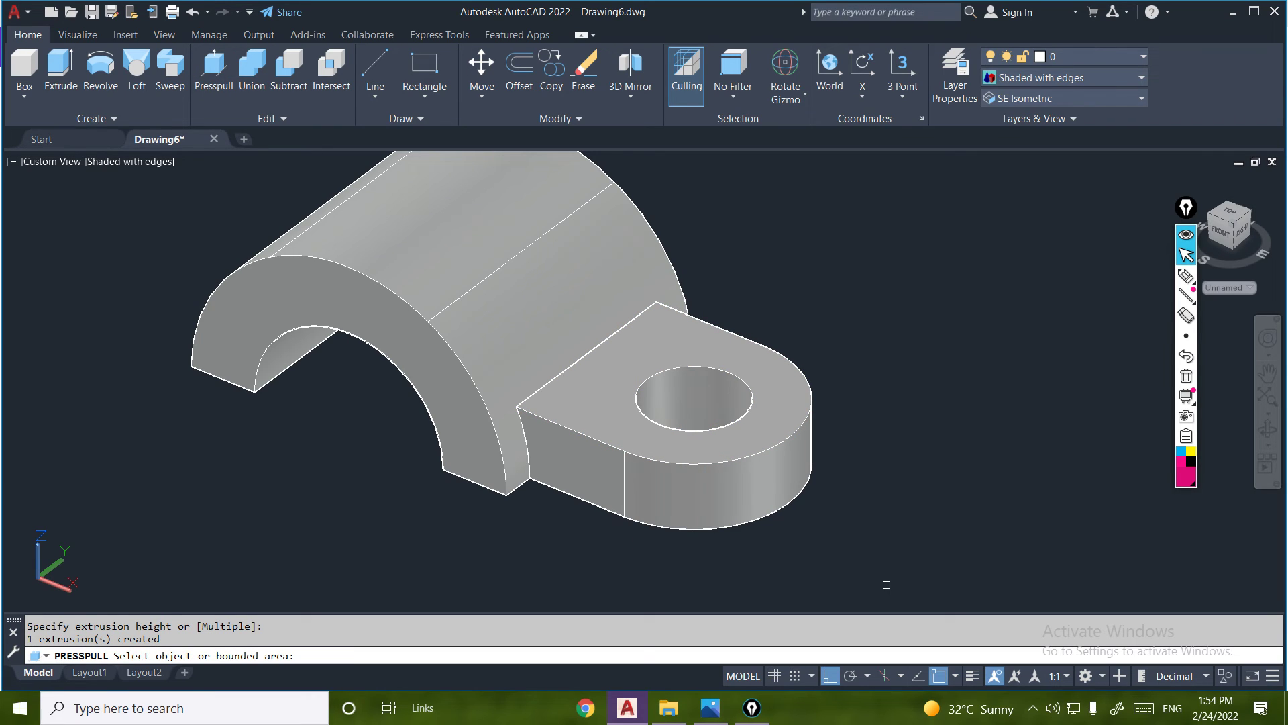
{"action": "scroll", "coordinate": [887, 585], "scroll_direction": "down", "scroll_amount": 2}
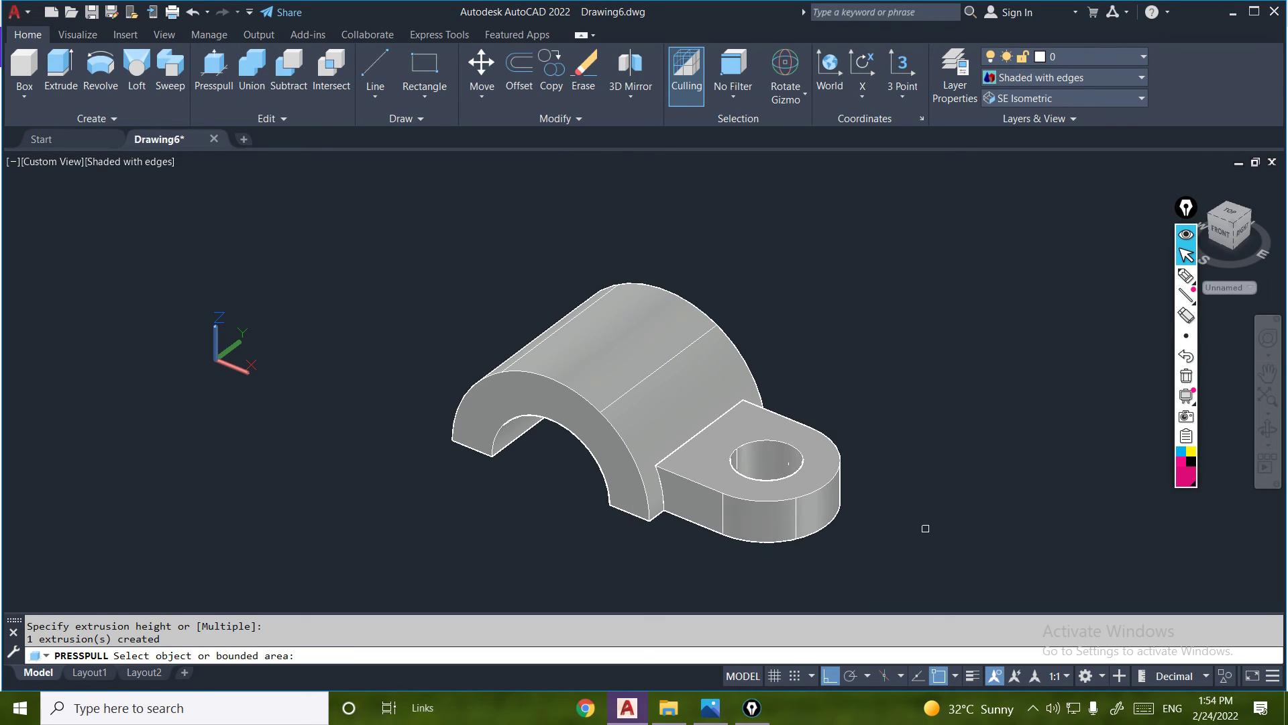
{"action": "key", "text": "Return"}
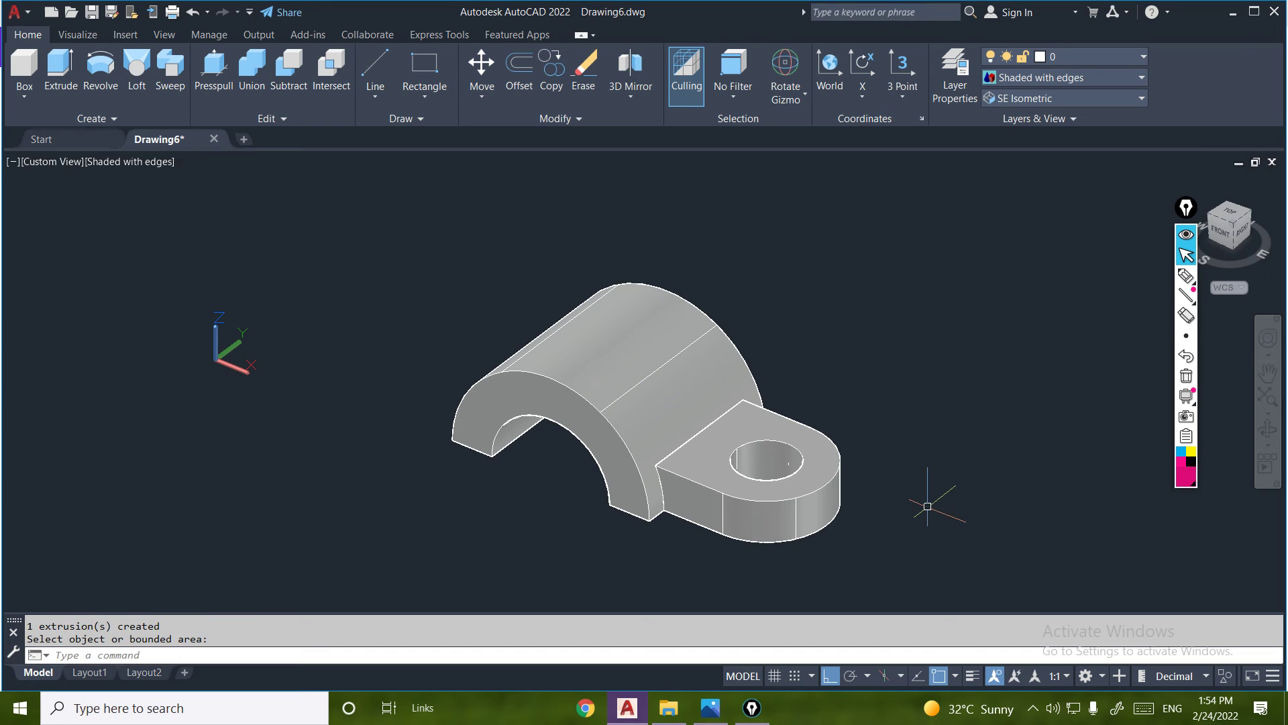
{"action": "left_click", "coordinate": [710, 708]}
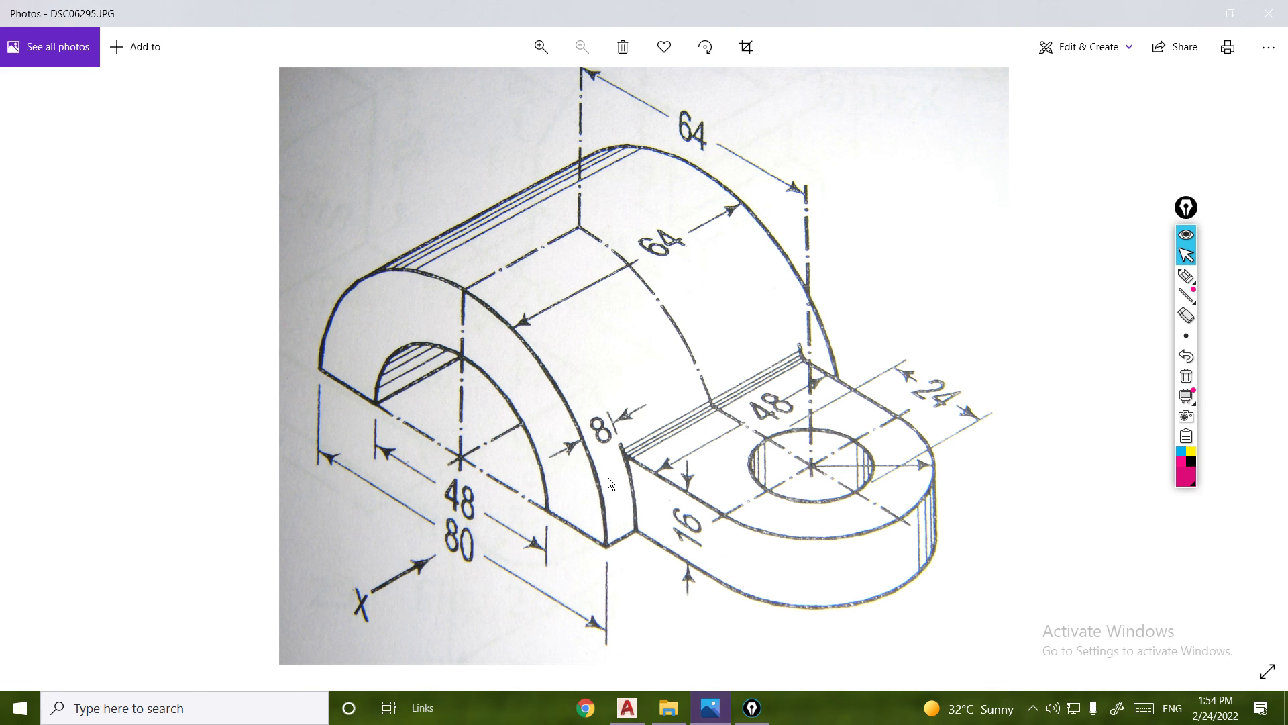
{"action": "left_click", "coordinate": [627, 708]}
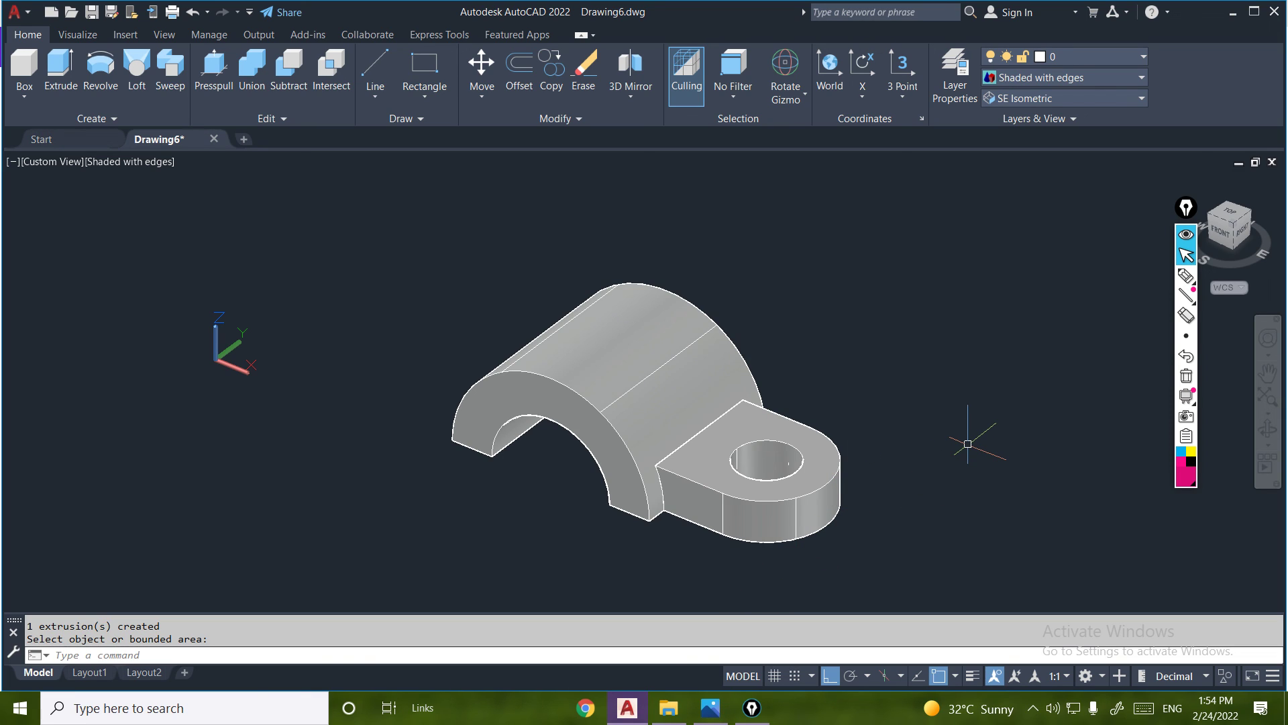